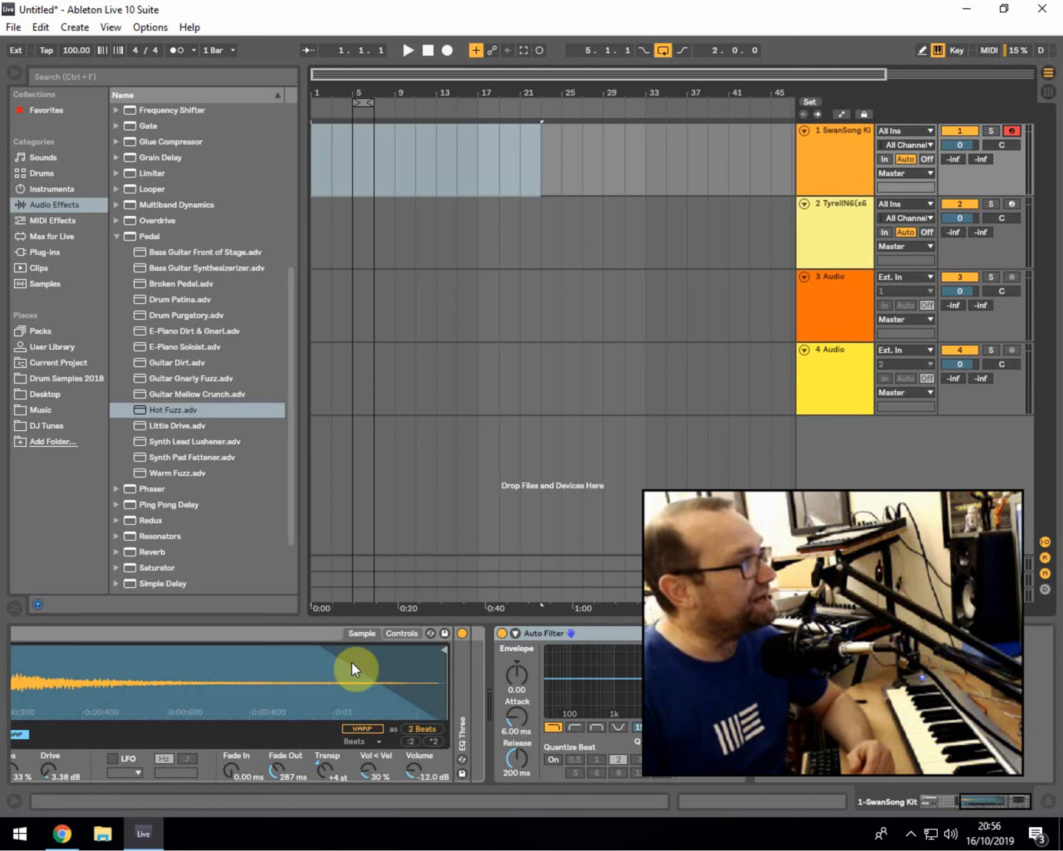
# Examine the SwanSong Kit's macros and pads in its drum rack and glance at the Session view.
pyautogui.click(835, 127)
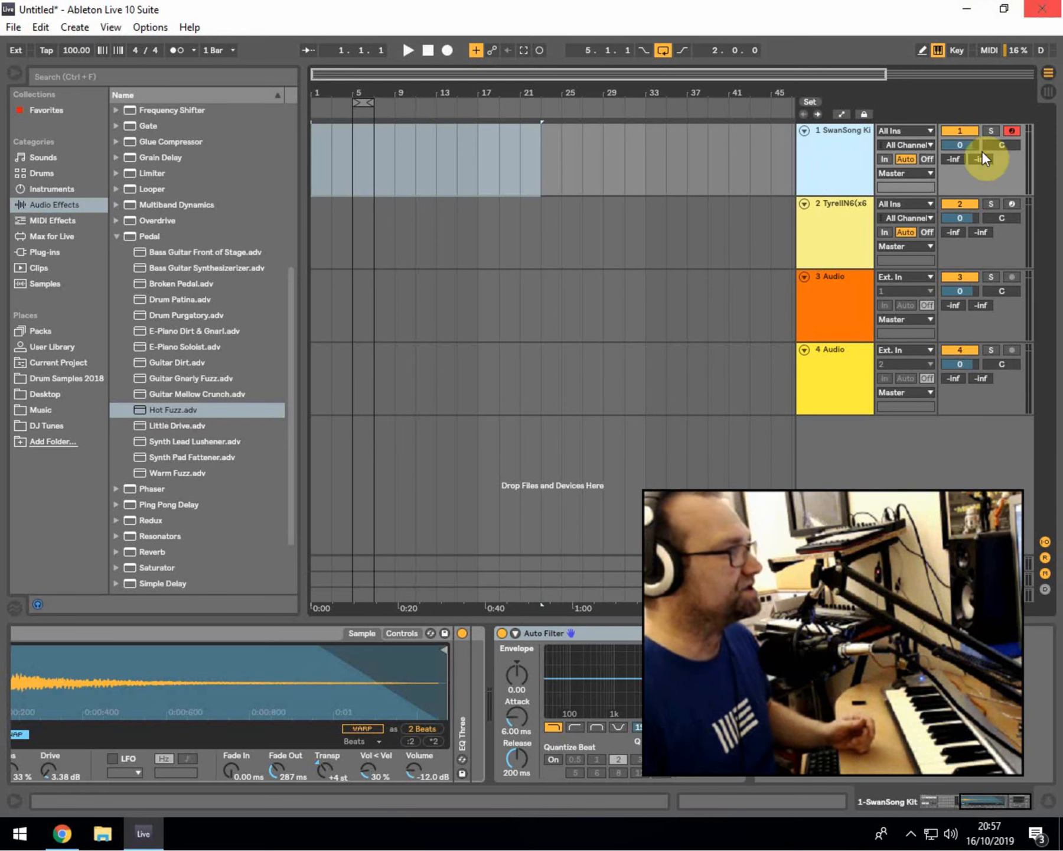
pyautogui.click(972, 798)
pyautogui.click(255, 636)
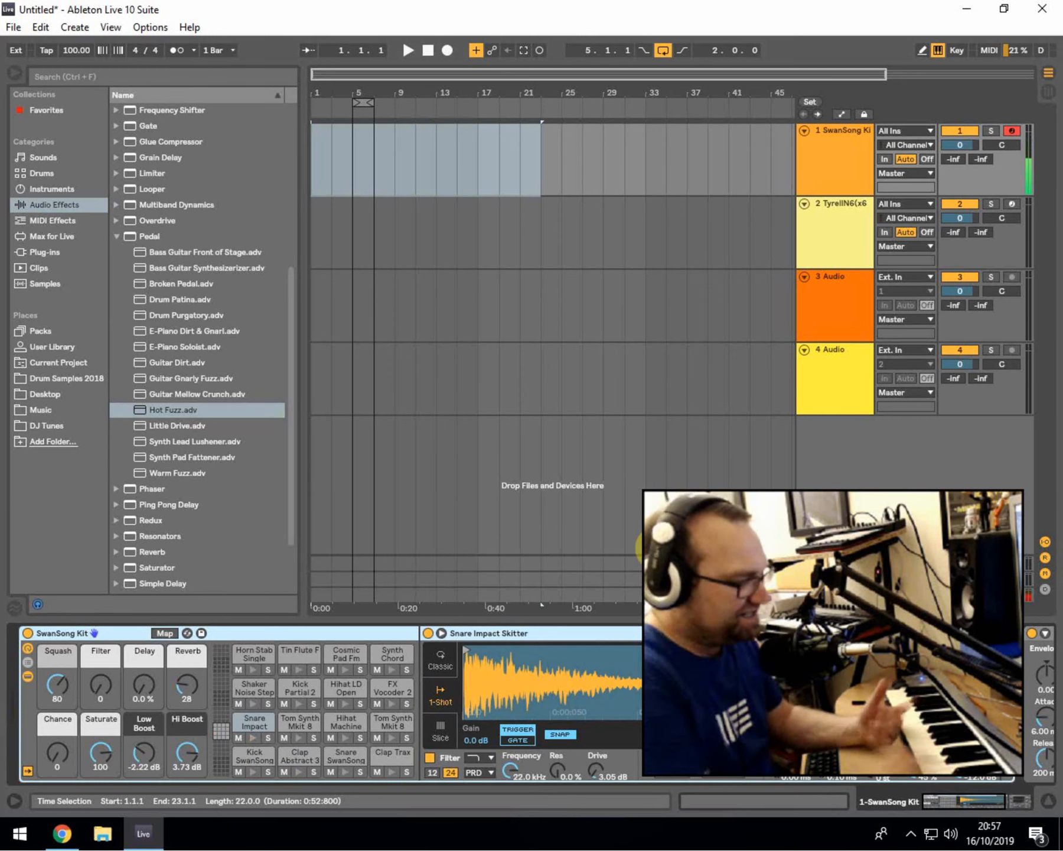
pyautogui.click(1043, 91)
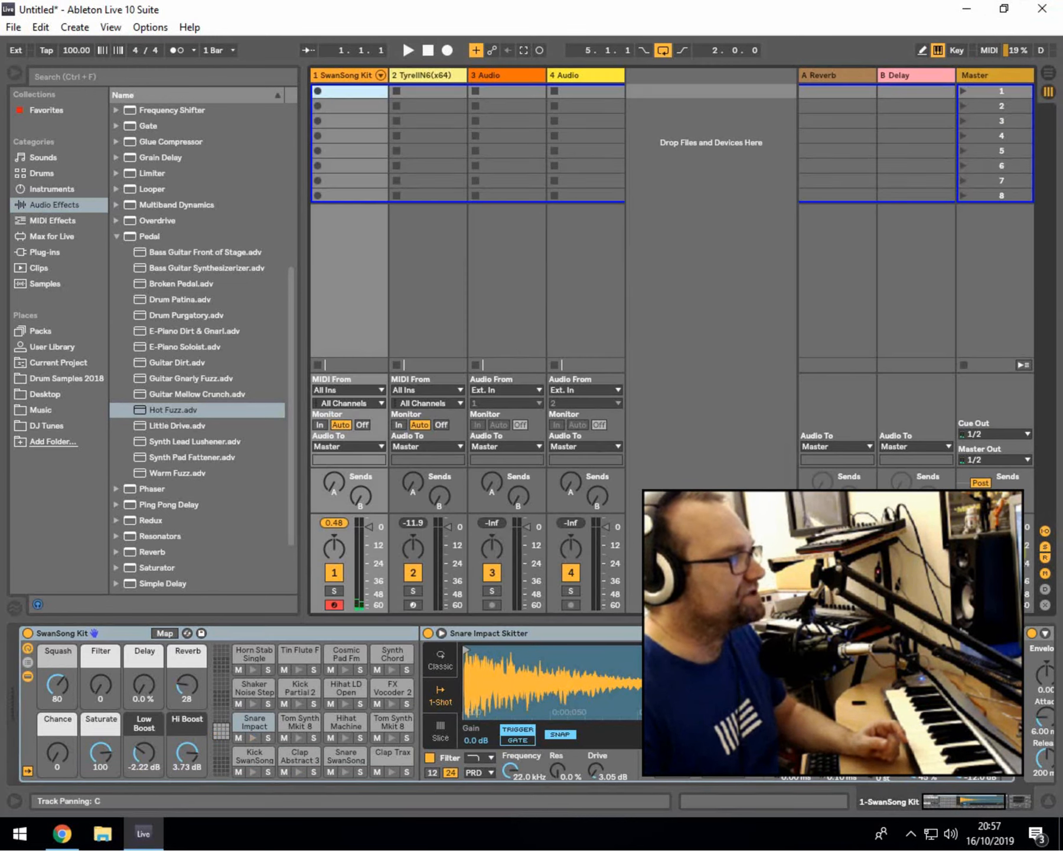
pyautogui.click(1047, 74)
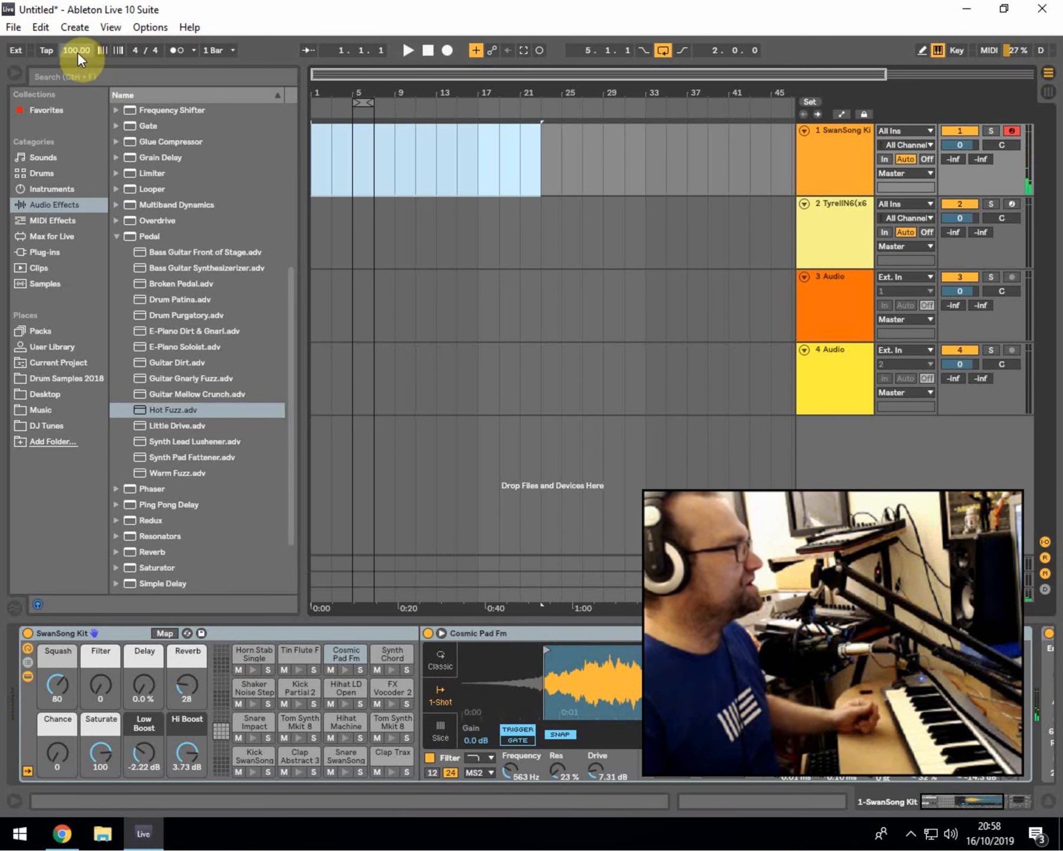
# Record a Horn Stab Single rhythm on the SwanSong Kit track from bar 3, with the metronome on and looping off.
pyautogui.click(170, 51)
pyautogui.click(331, 174)
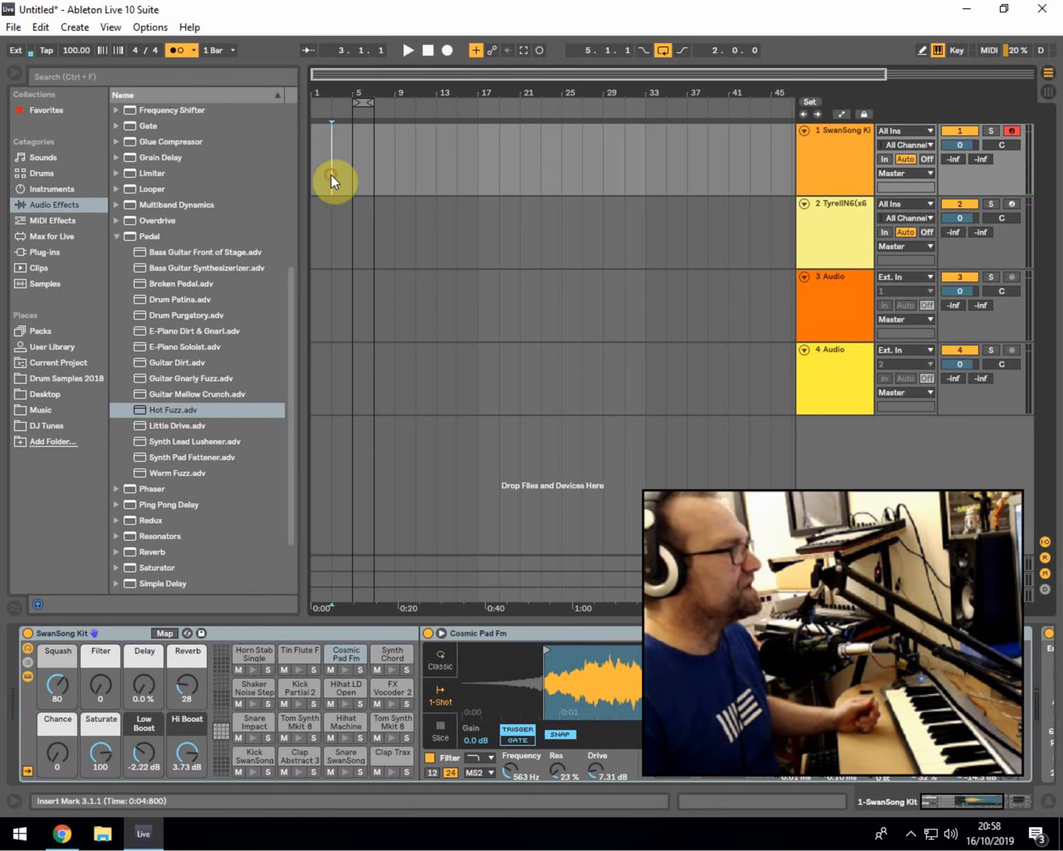
pyautogui.click(657, 51)
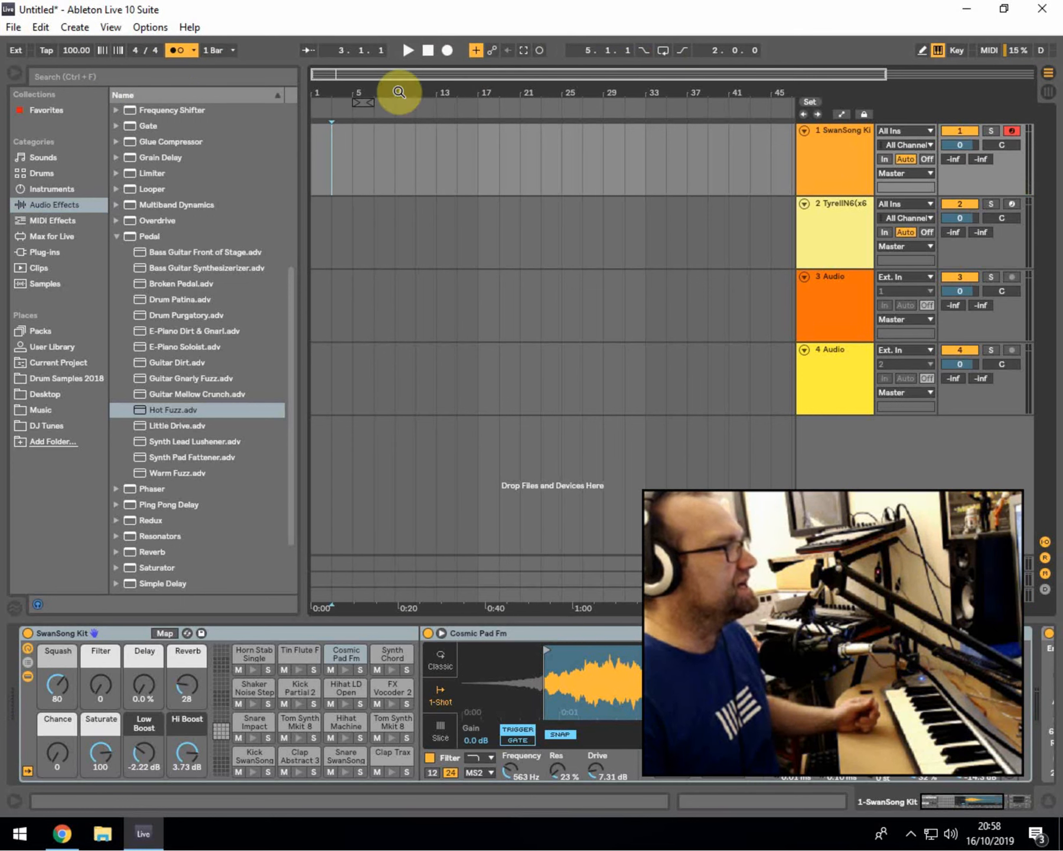
pyautogui.click(448, 51)
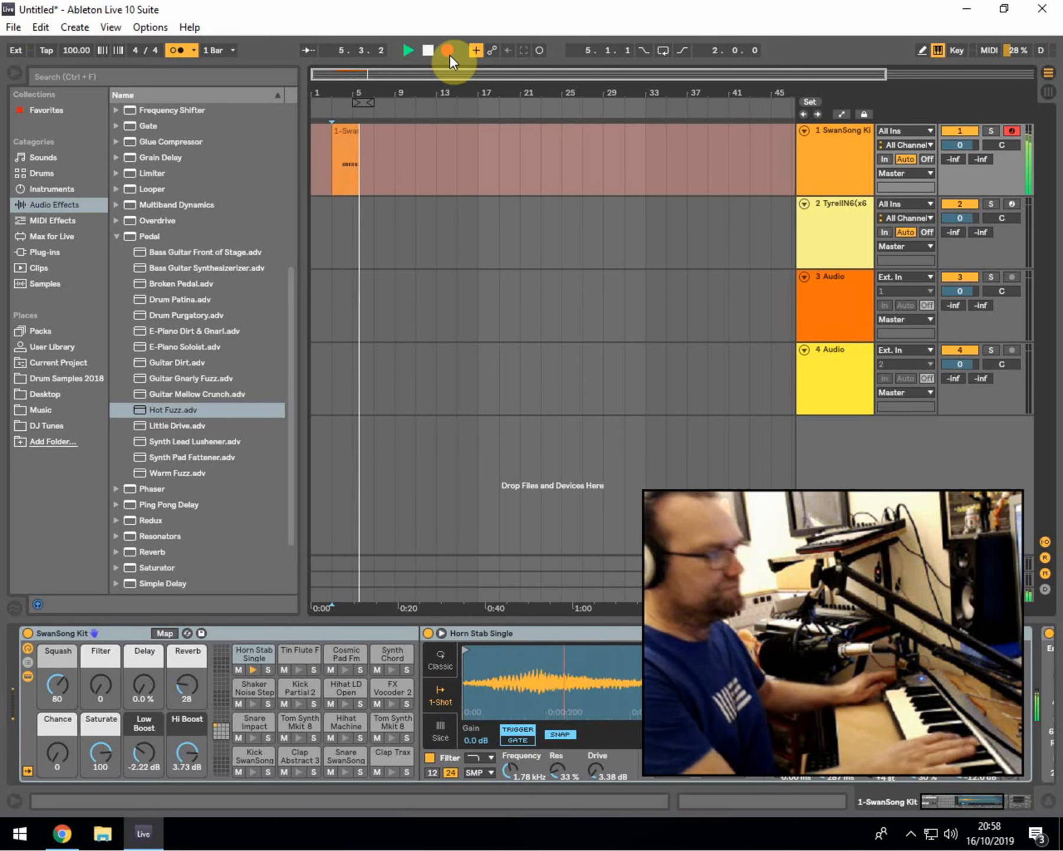
pyautogui.click(450, 54)
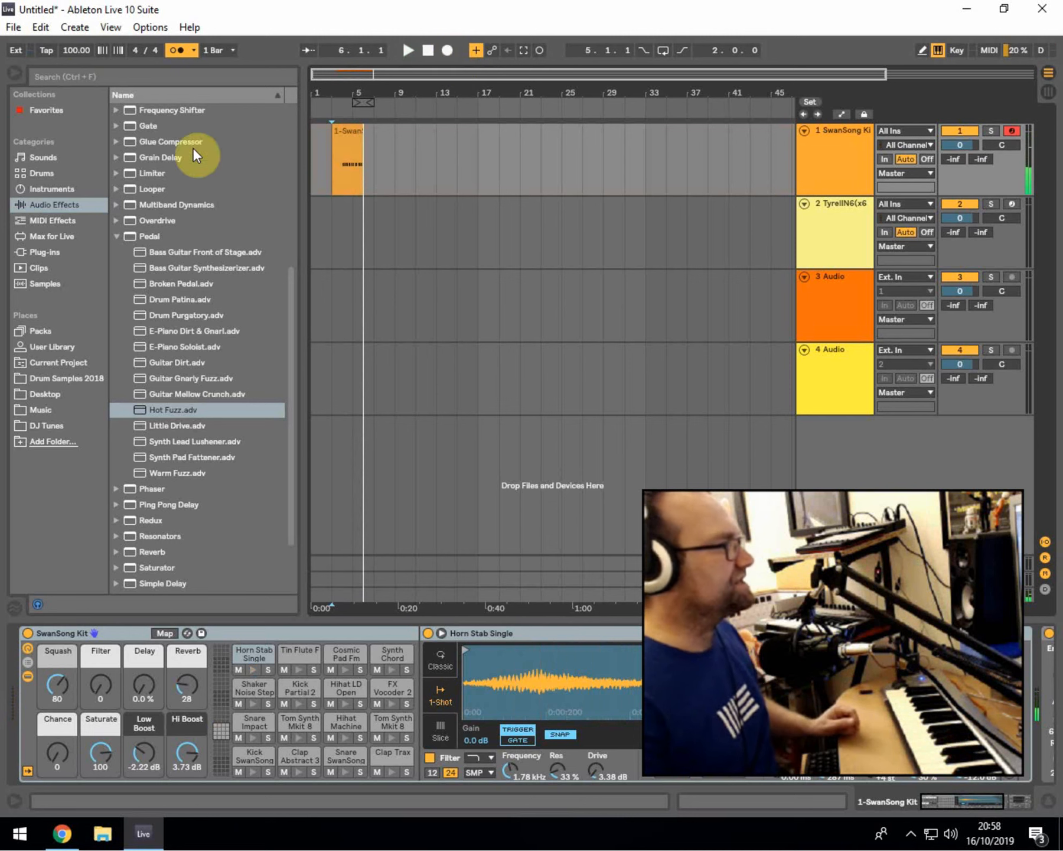
# Trim the recorded clip to its two played bars and place it at bar 5, ready for note editing.
pyautogui.click(346, 142)
pyautogui.moveTo(346, 141); pyautogui.dragTo(430, 130)
pyautogui.doubleClick(416, 129)
# Quantize all the Horn Stab Single notes in the clip and play the result back.
pyautogui.moveTo(342, 394); pyautogui.dragTo(1058, 223)
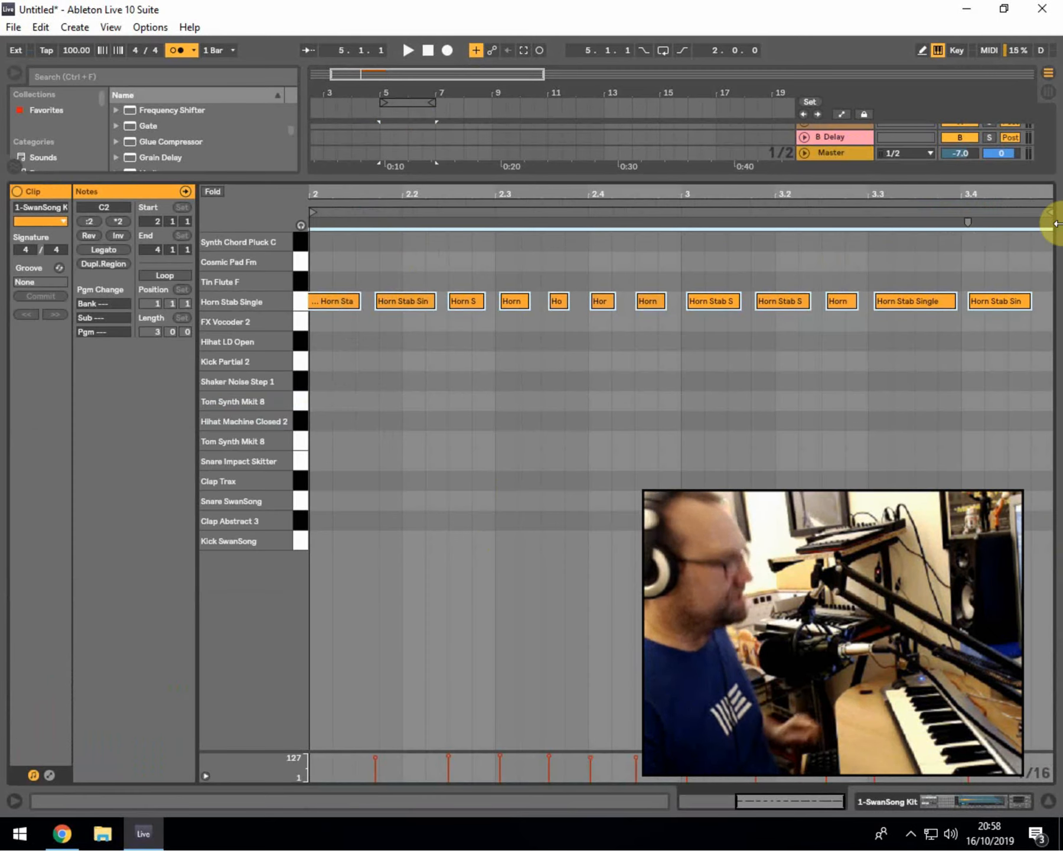
pyautogui.hotkey('ctrl', 'u')
pyautogui.press('space')
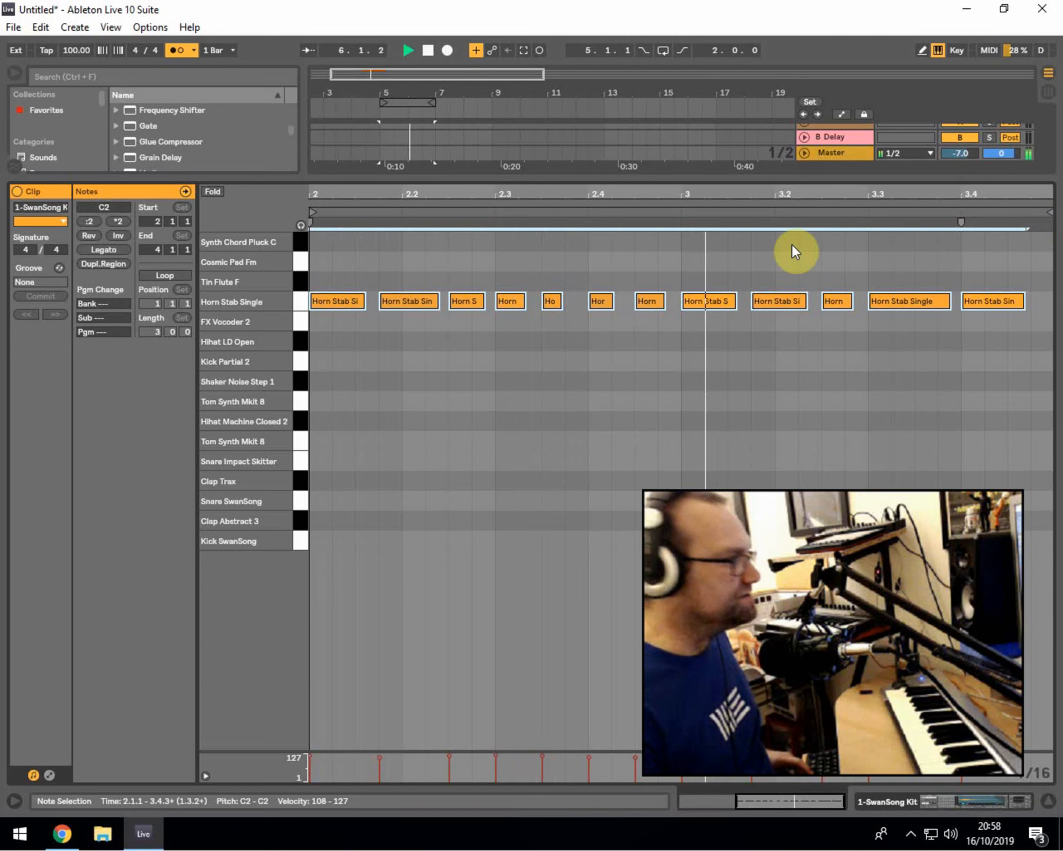
pyautogui.click(913, 478)
pyautogui.press('space')
# Return to the arrangement and copy the two-bar Horn Stab clip so that the copy starts at bar 7.
pyautogui.moveTo(504, 173); pyautogui.dragTo(505, 495)
pyautogui.click(373, 143)
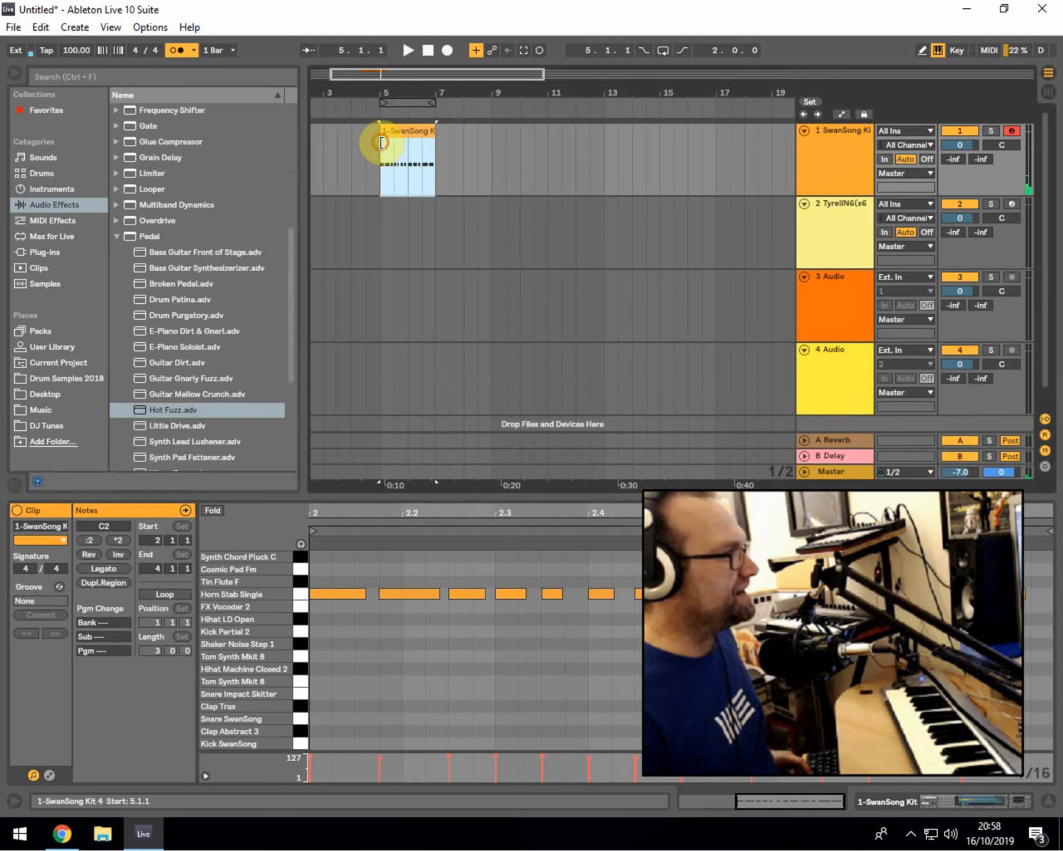
pyautogui.click(399, 132)
pyautogui.moveTo(399, 134); pyautogui.dragTo(458, 136)
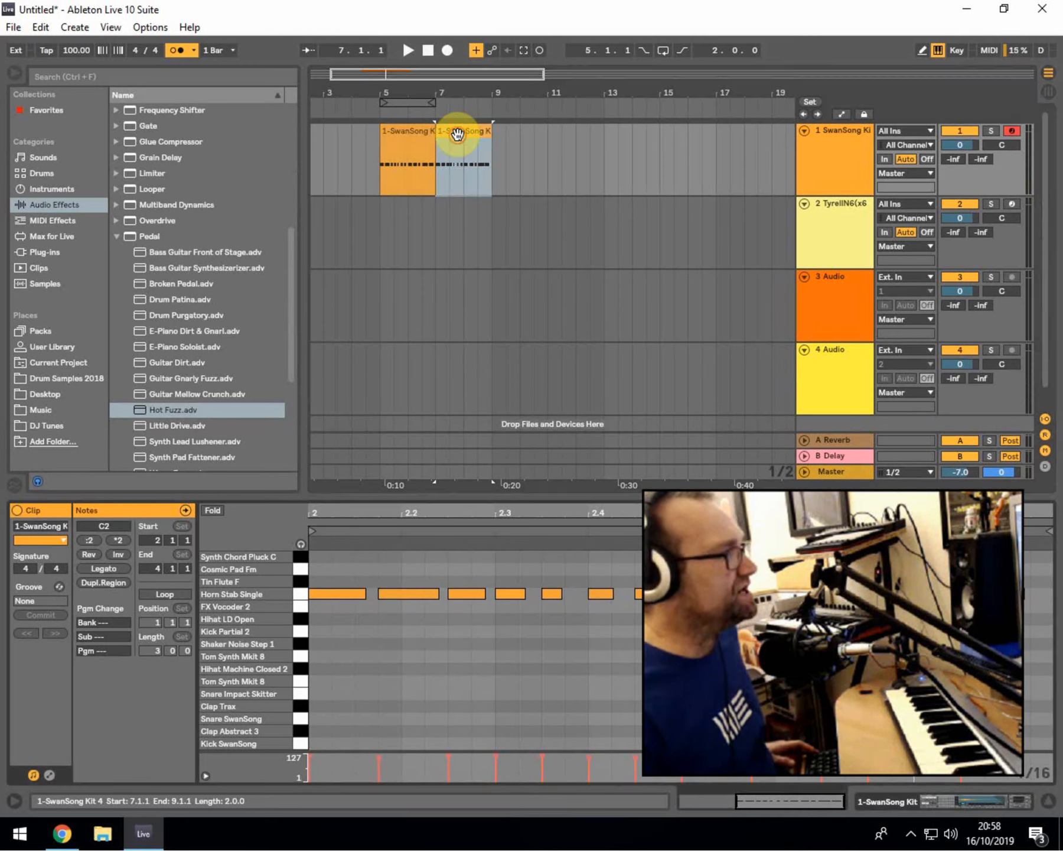
# Layer the copied clip by doubling all its Horn Stab Single notes on the Cosmic Pad Fm row.
pyautogui.moveTo(424, 492); pyautogui.dragTo(450, 52)
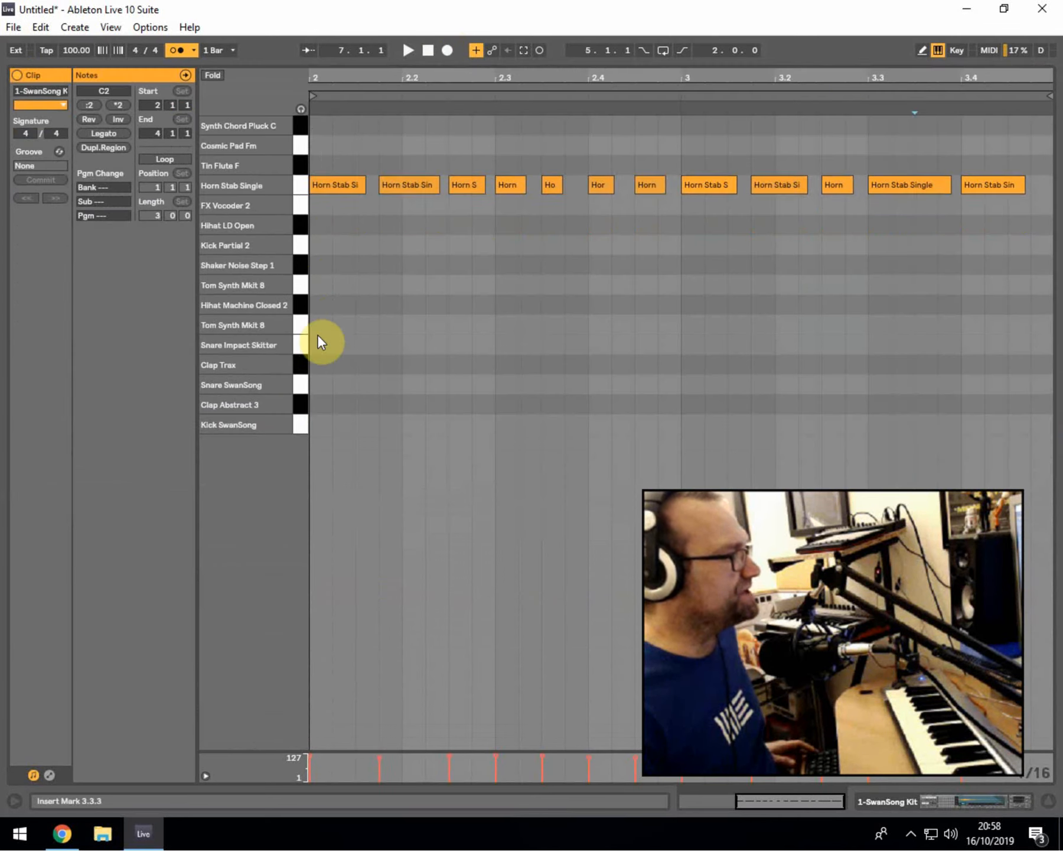
pyautogui.click(323, 337)
pyautogui.click(321, 245)
pyautogui.hotkey('ctrl', 'a')
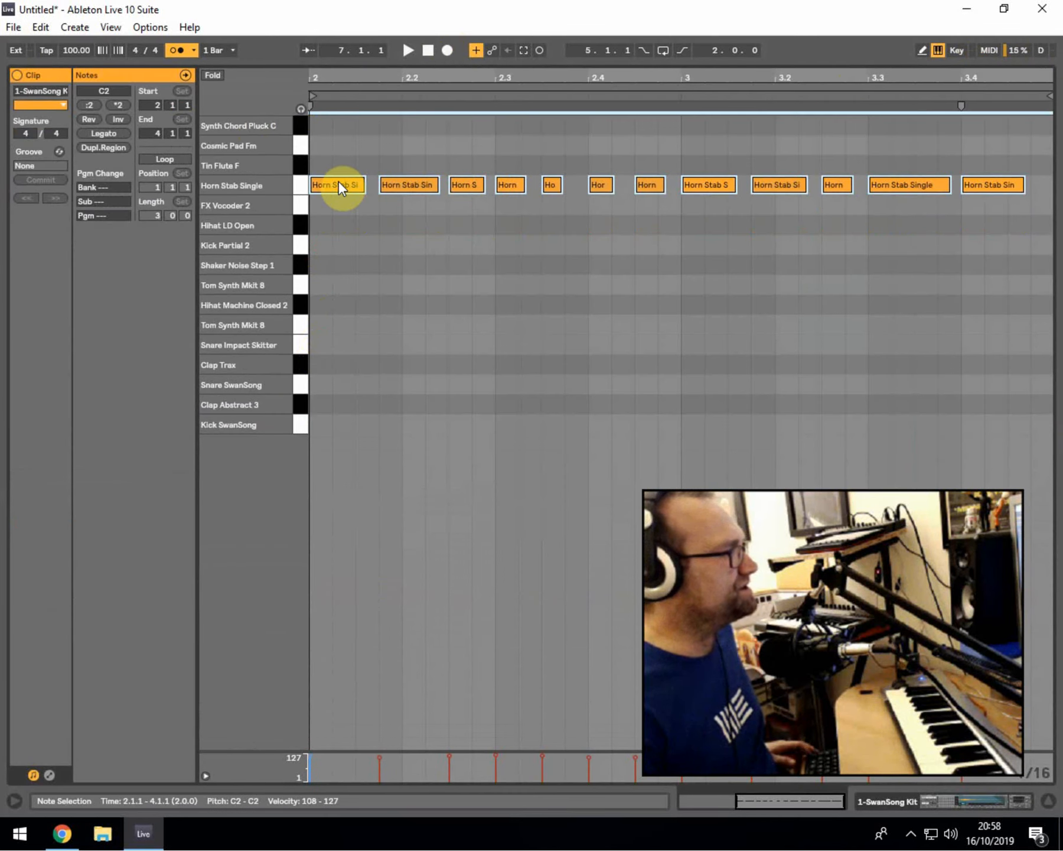
pyautogui.moveTo(338, 180); pyautogui.dragTo(340, 148)
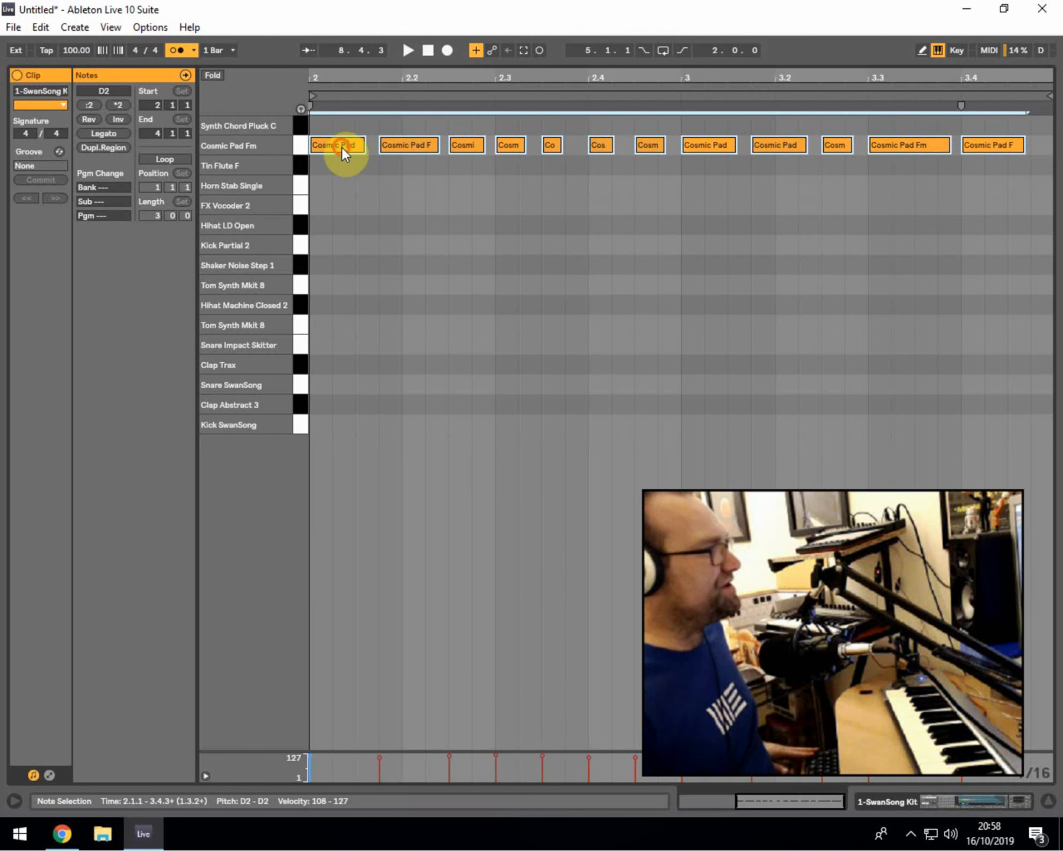
pyautogui.moveTo(341, 146); pyautogui.dragTo(342, 188)
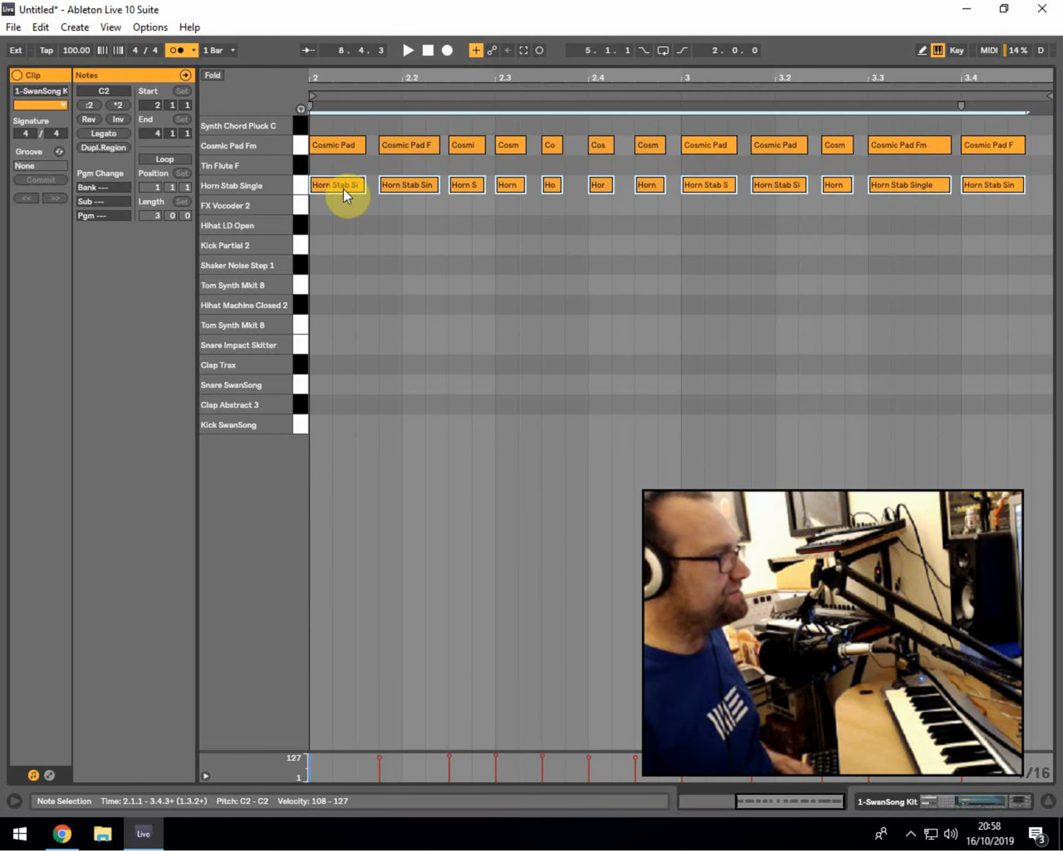
# Play back the layered pattern with the metronome off and hide the clip's note editor.
pyautogui.press('space')
pyautogui.click(178, 50)
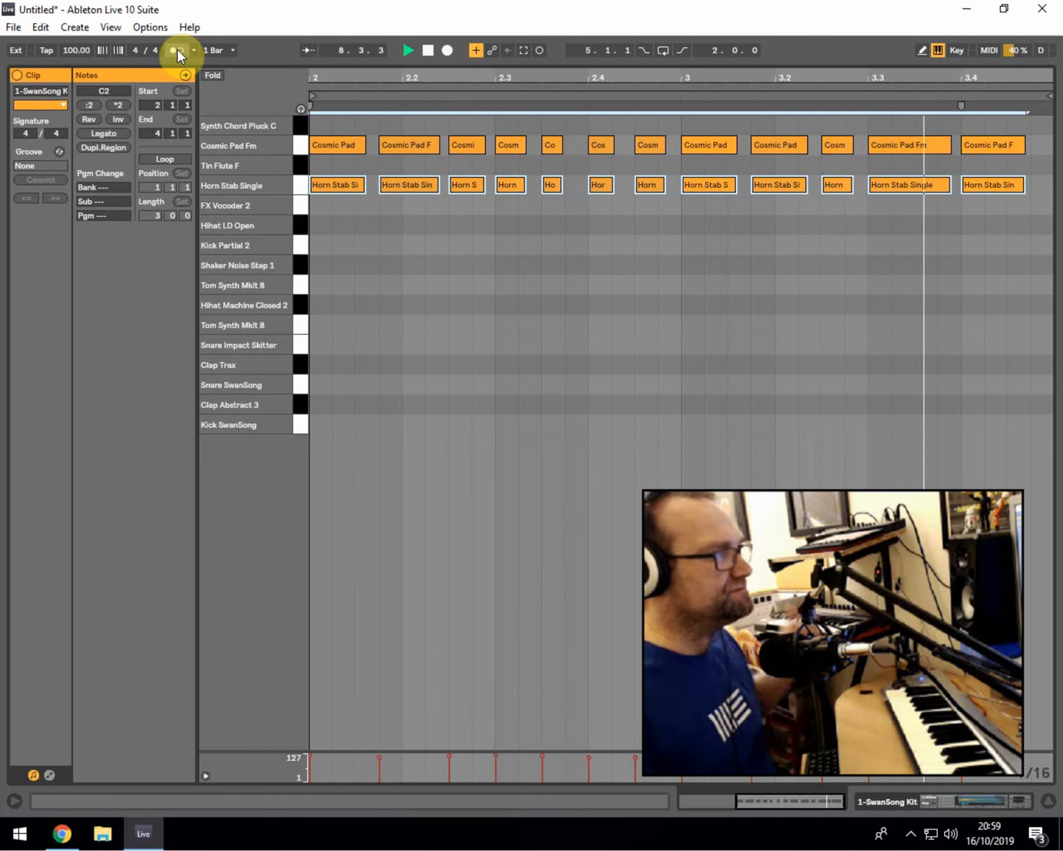
pyautogui.click(1049, 800)
# Stop playback and copy the layered clip so that another one starts at bar 9.
pyautogui.click(417, 201)
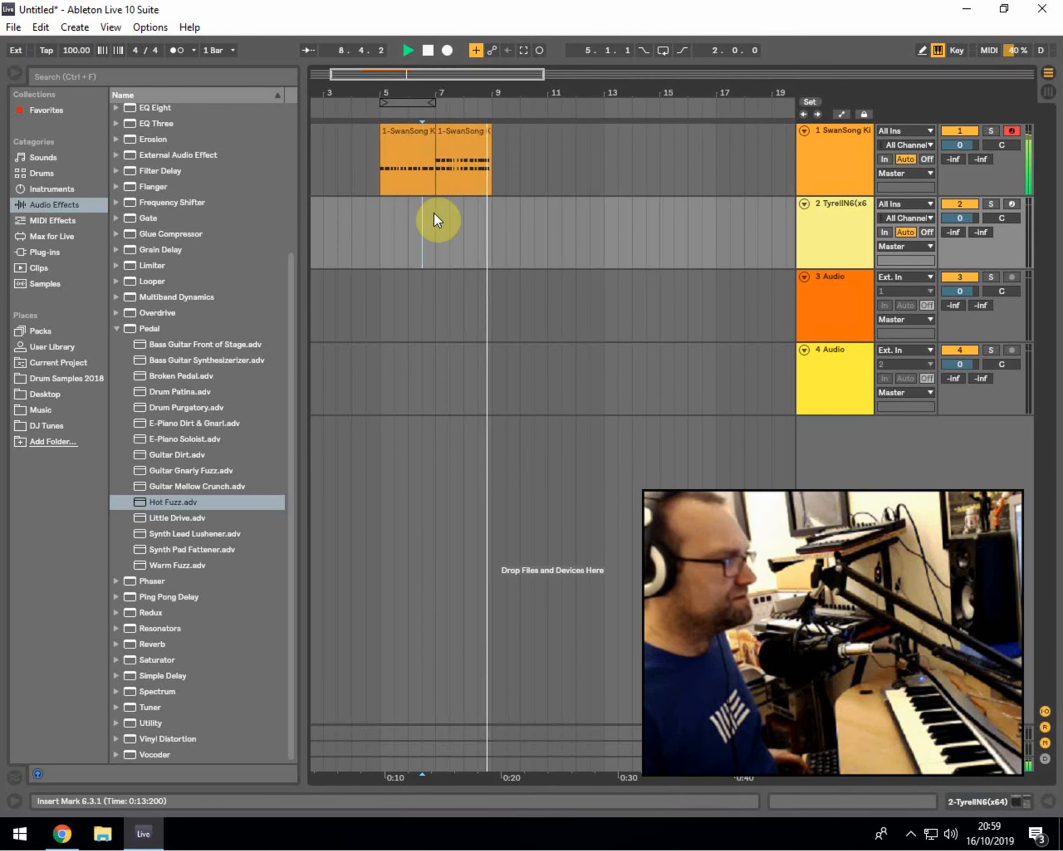
pyautogui.click(433, 212)
pyautogui.press('space')
pyautogui.moveTo(447, 131); pyautogui.dragTo(502, 131)
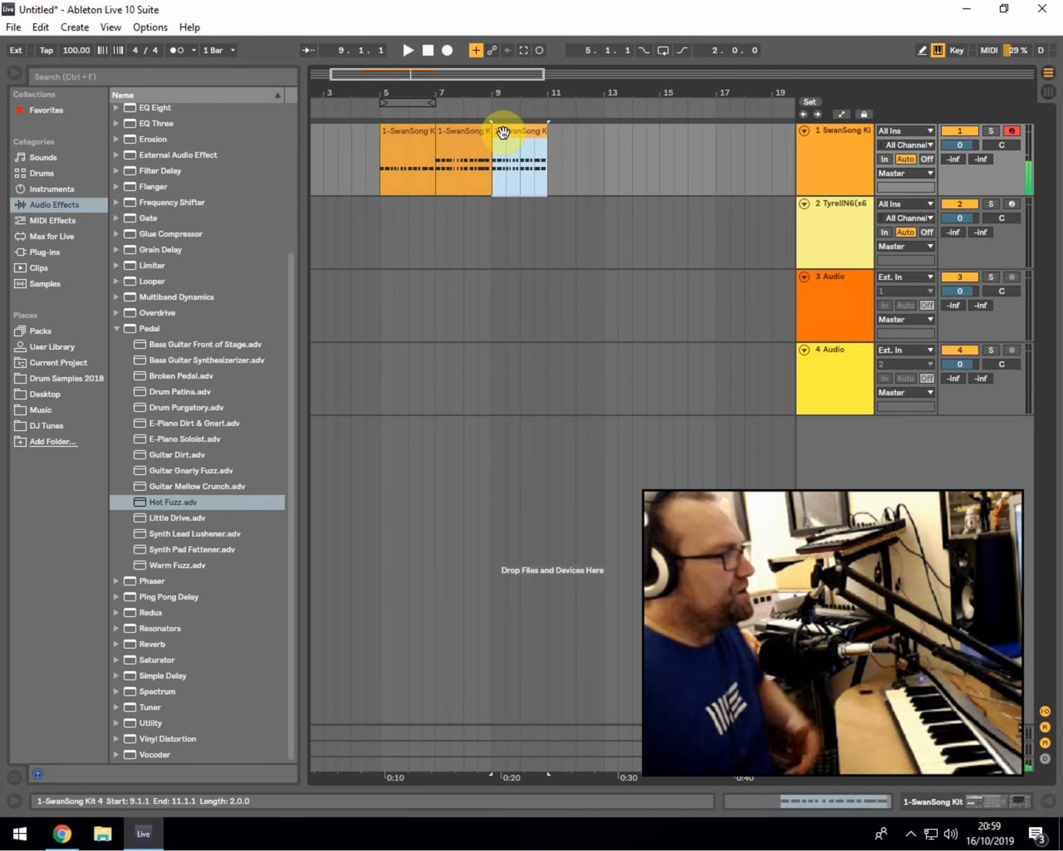
# Duplicate the SwanSong Kit track and delete all the clips from the duplicate.
pyautogui.click(839, 133)
pyautogui.rightClick(840, 133)
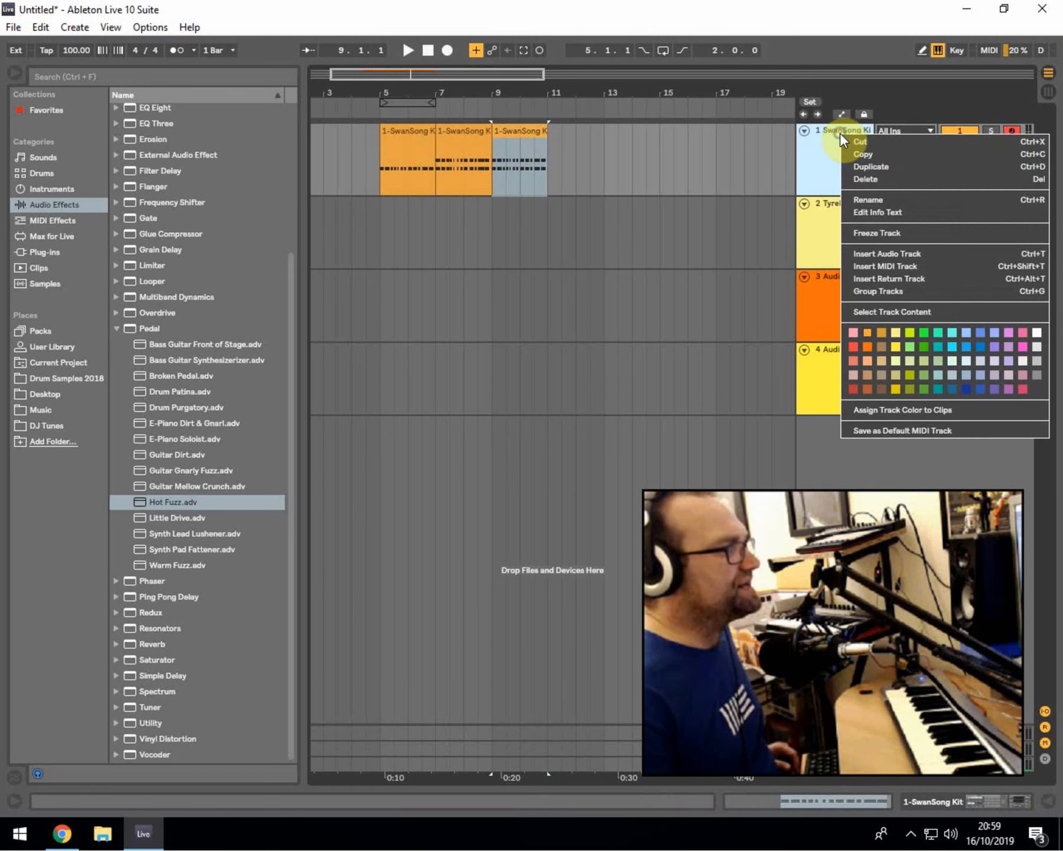
pyautogui.click(872, 169)
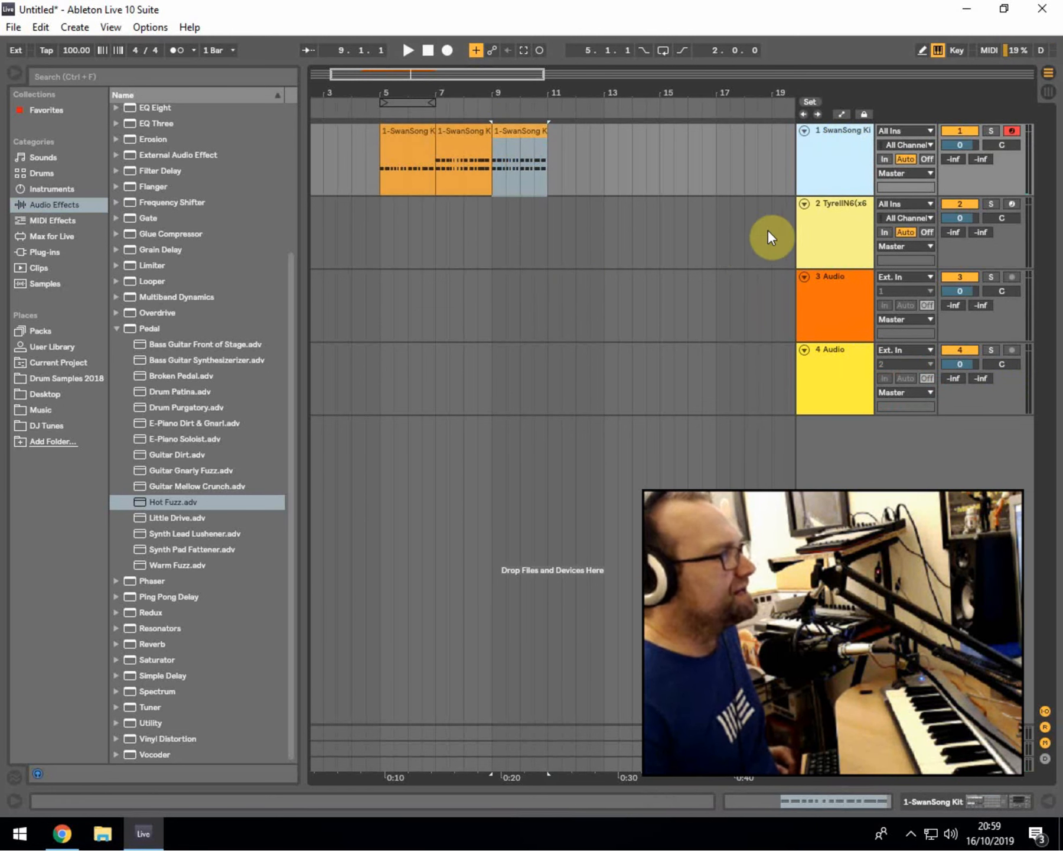
pyautogui.moveTo(634, 220); pyautogui.dragTo(292, 230)
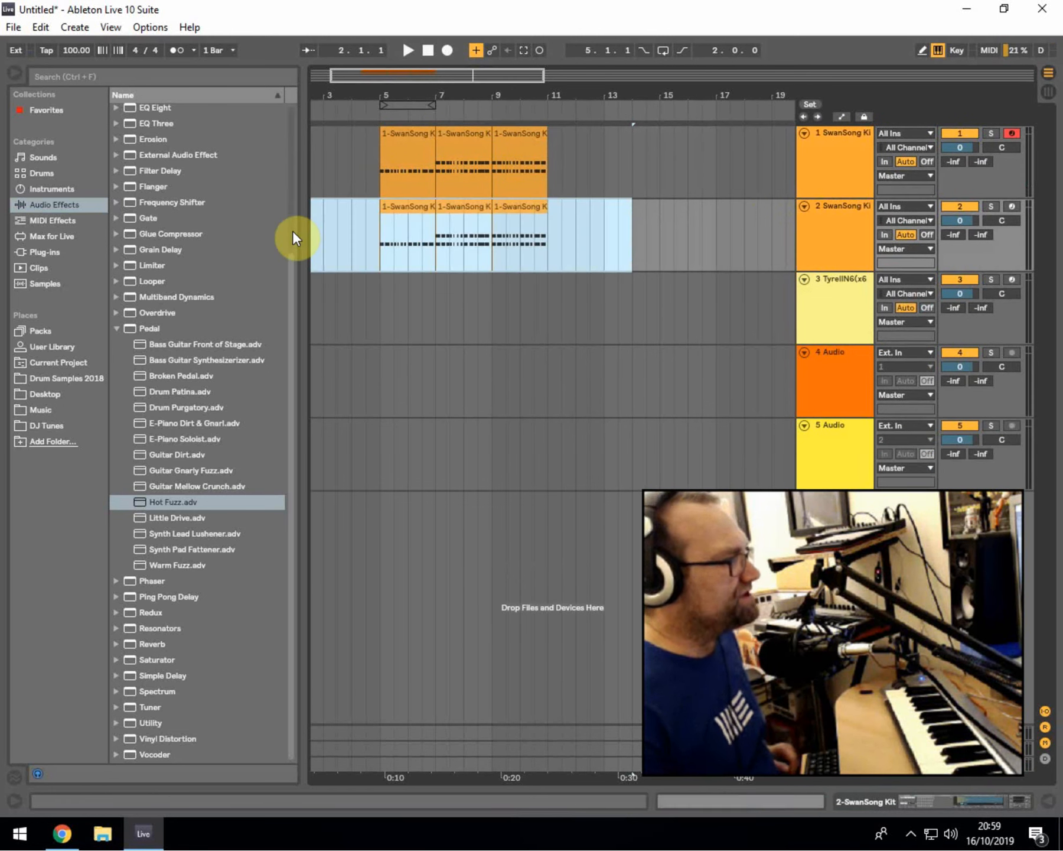
pyautogui.press('Delete')
# Colour the duplicate SwanSong Kit track red and add another copy of the layered clip at bar 11 on the original.
pyautogui.rightClick(825, 206)
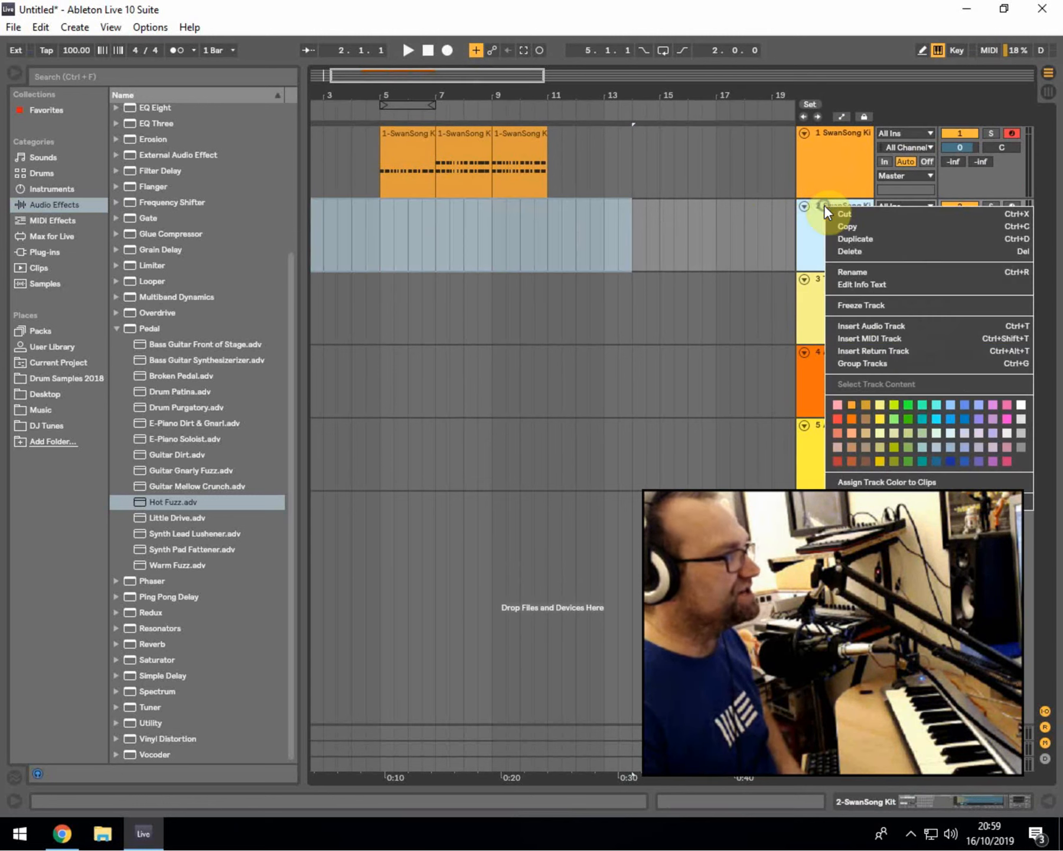
pyautogui.click(848, 425)
pyautogui.click(490, 221)
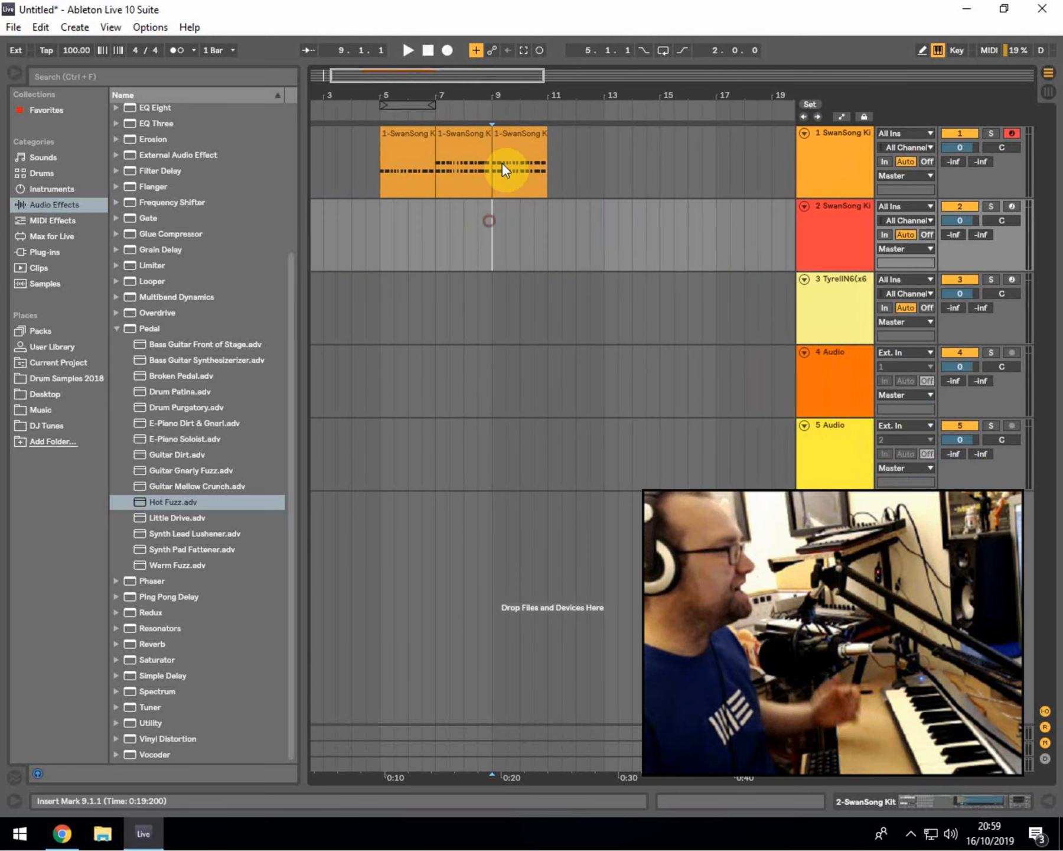
pyautogui.moveTo(512, 131); pyautogui.dragTo(568, 141)
# Try recording from bar 8 with the metronome on, then arm the red SwanSong Kit track instead of the original.
pyautogui.click(496, 223)
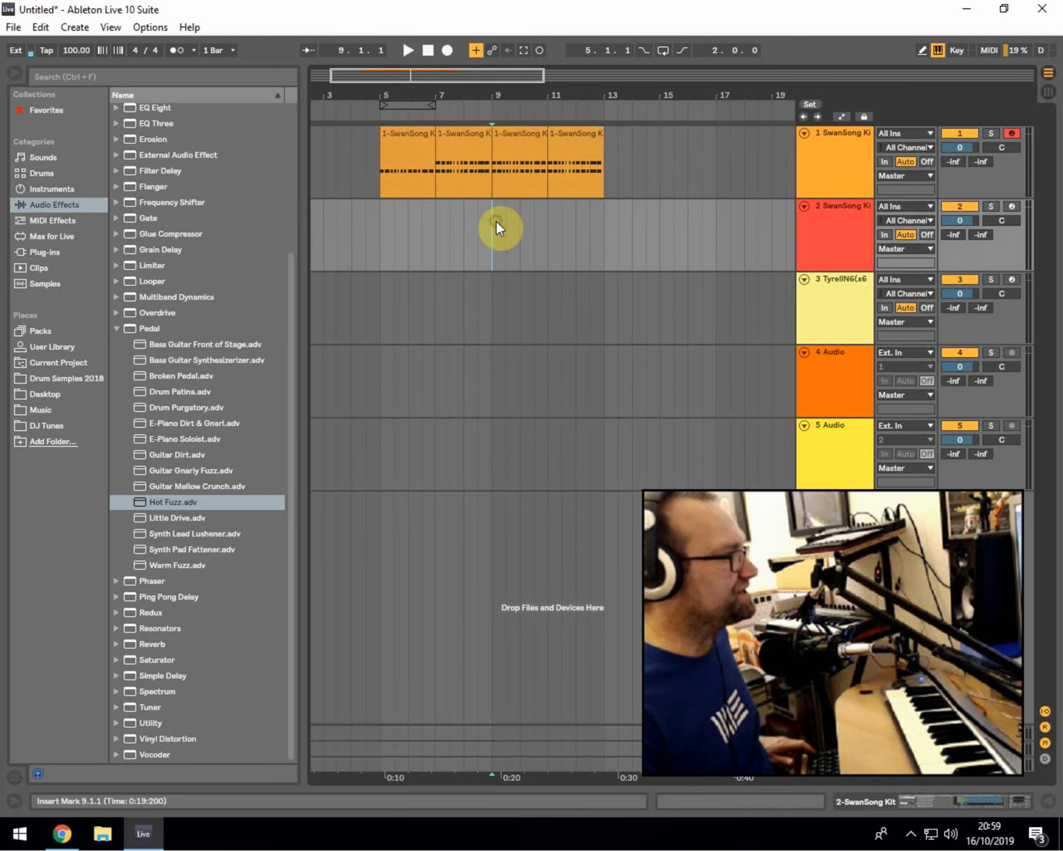
pyautogui.click(464, 221)
pyautogui.click(177, 50)
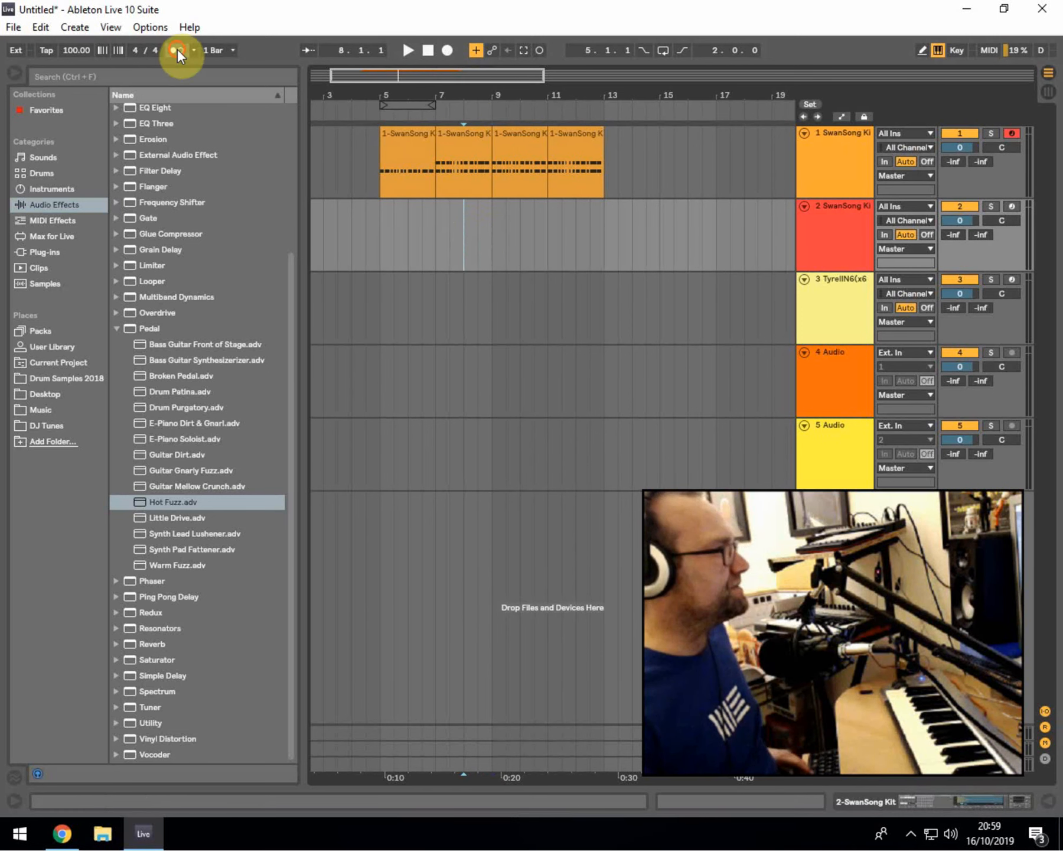
pyautogui.click(448, 50)
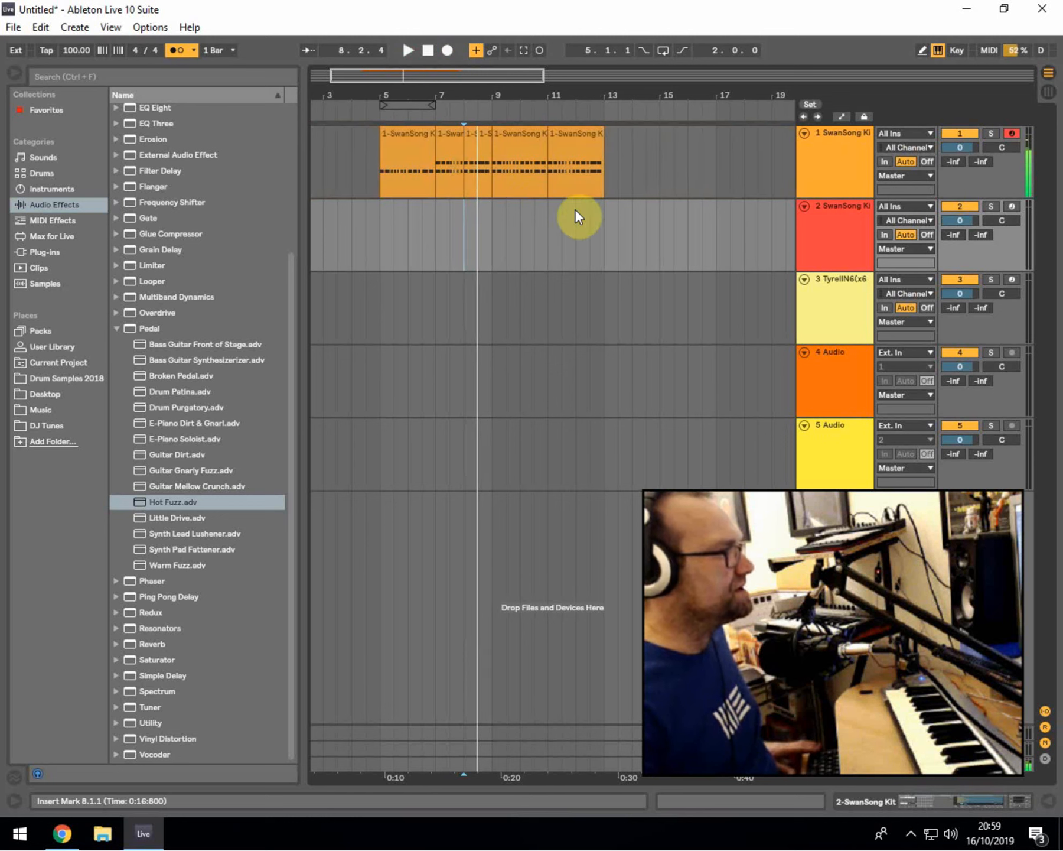
pyautogui.click(1013, 207)
# Play briefly from bar 8, stop, and undo the stray recording that split the original track's clip.
pyautogui.click(464, 226)
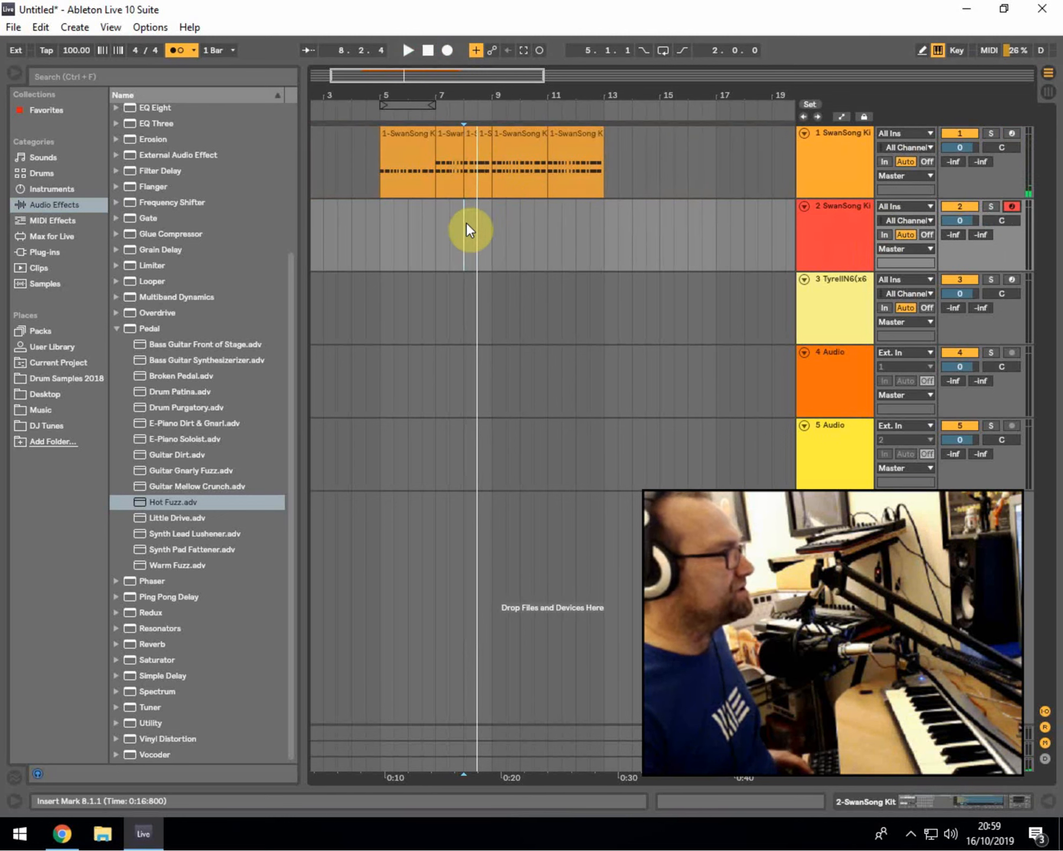
pyautogui.press('space')
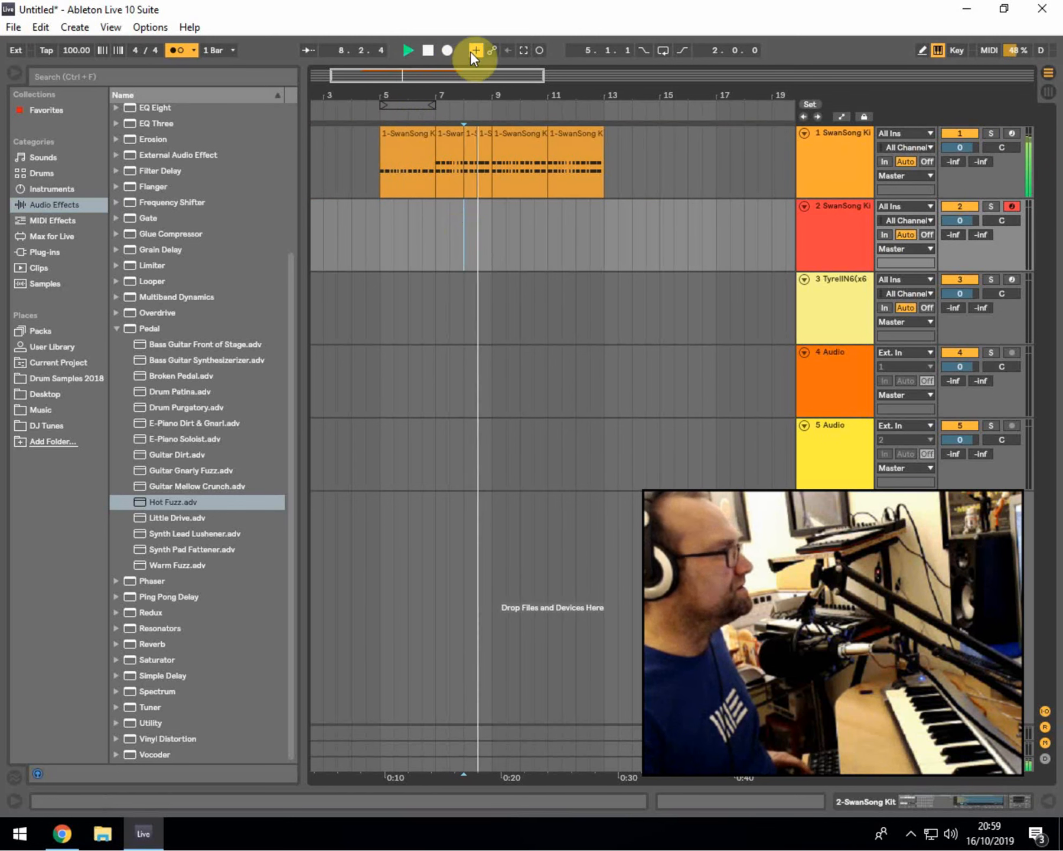
pyautogui.press('space')
# Record a kick, snare and clap beat on the red track over the layered clips, starting in bar 8.
pyautogui.click(443, 200)
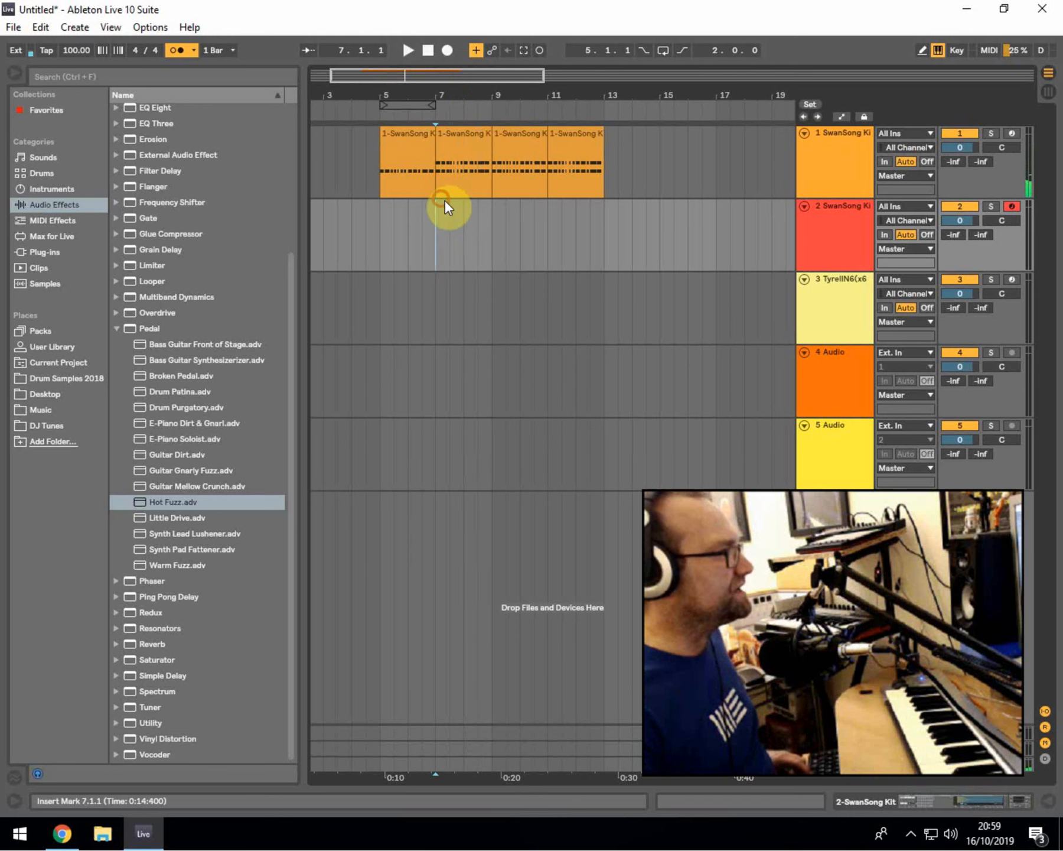
pyautogui.click(447, 51)
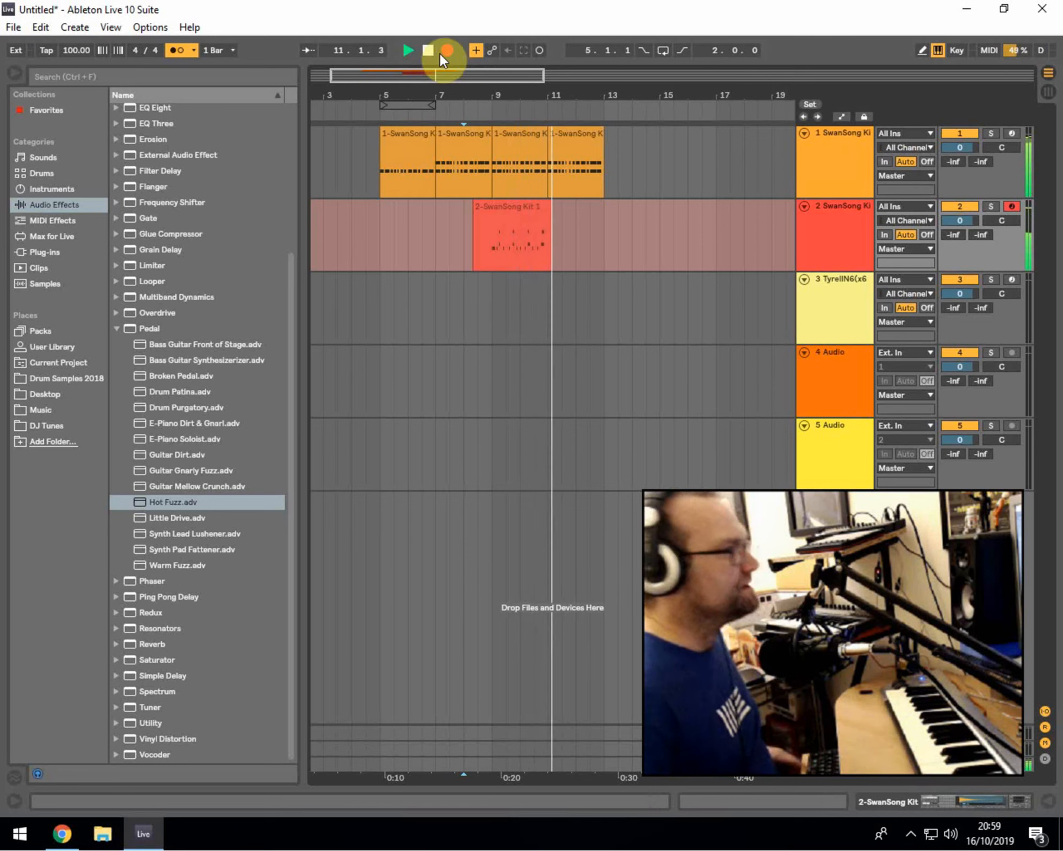
pyautogui.press('space')
# Trim the recorded drum clip to the two bars from bar 9 to bar 11.
pyautogui.click(472, 229)
pyautogui.moveTo(474, 221); pyautogui.dragTo(546, 207)
pyautogui.click(549, 207)
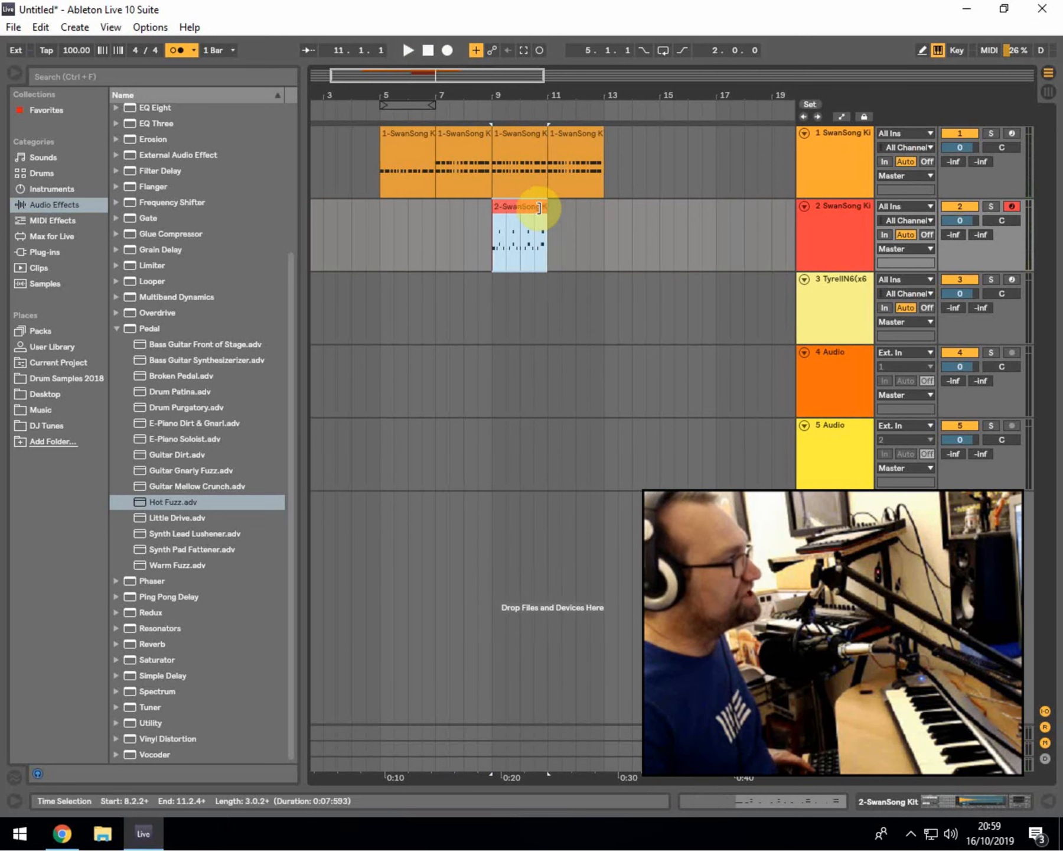
# Quantize all the kick, snare and clap notes in the red drum clip and play it back.
pyautogui.doubleClick(529, 206)
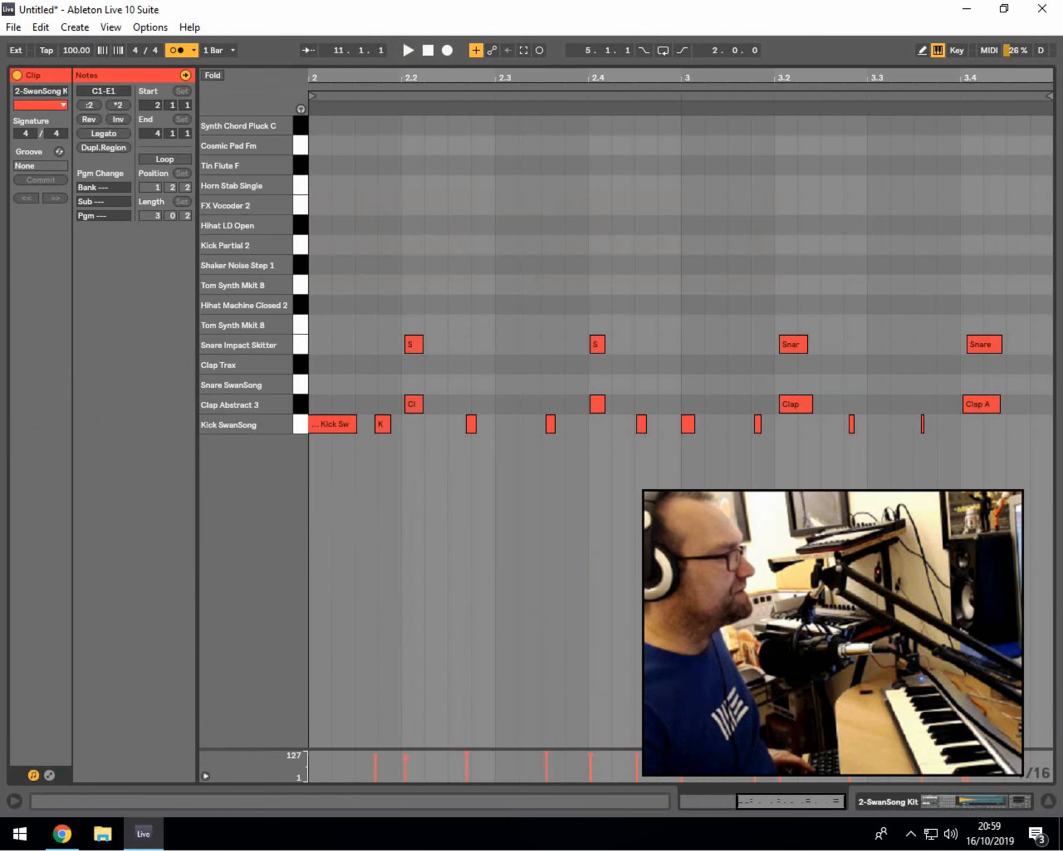
pyautogui.moveTo(328, 511); pyautogui.dragTo(1054, 179)
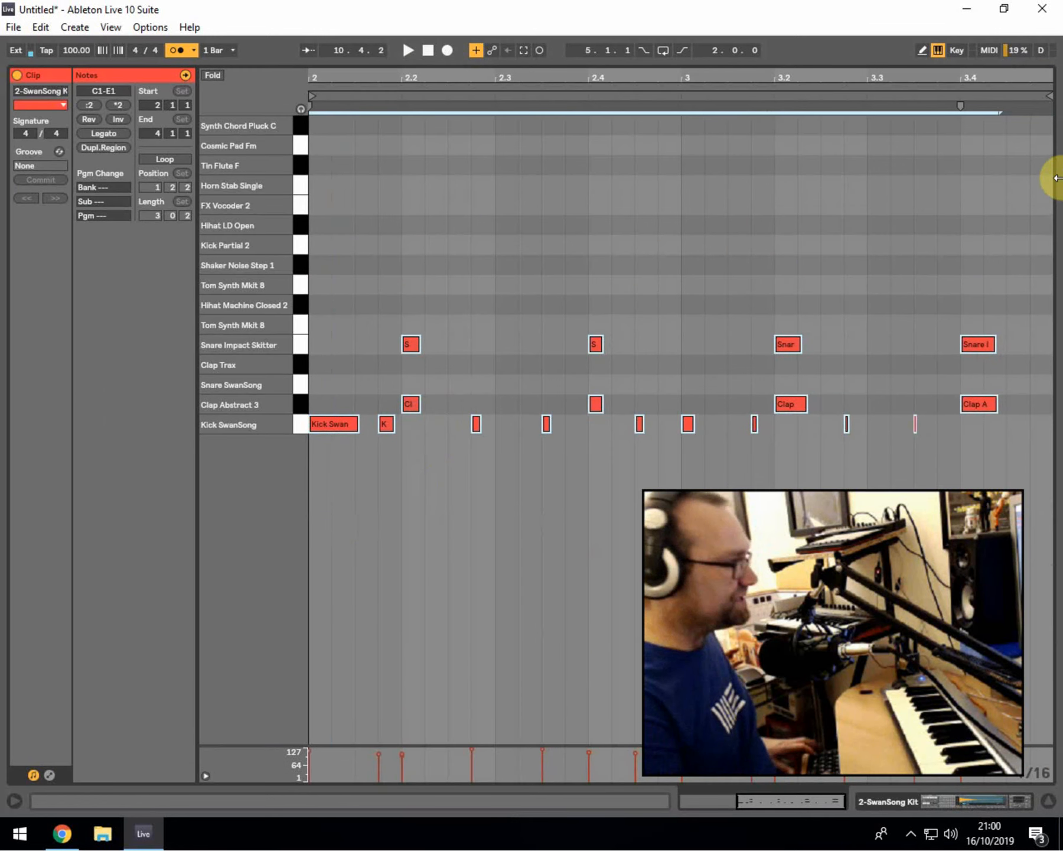
pyautogui.press('space')
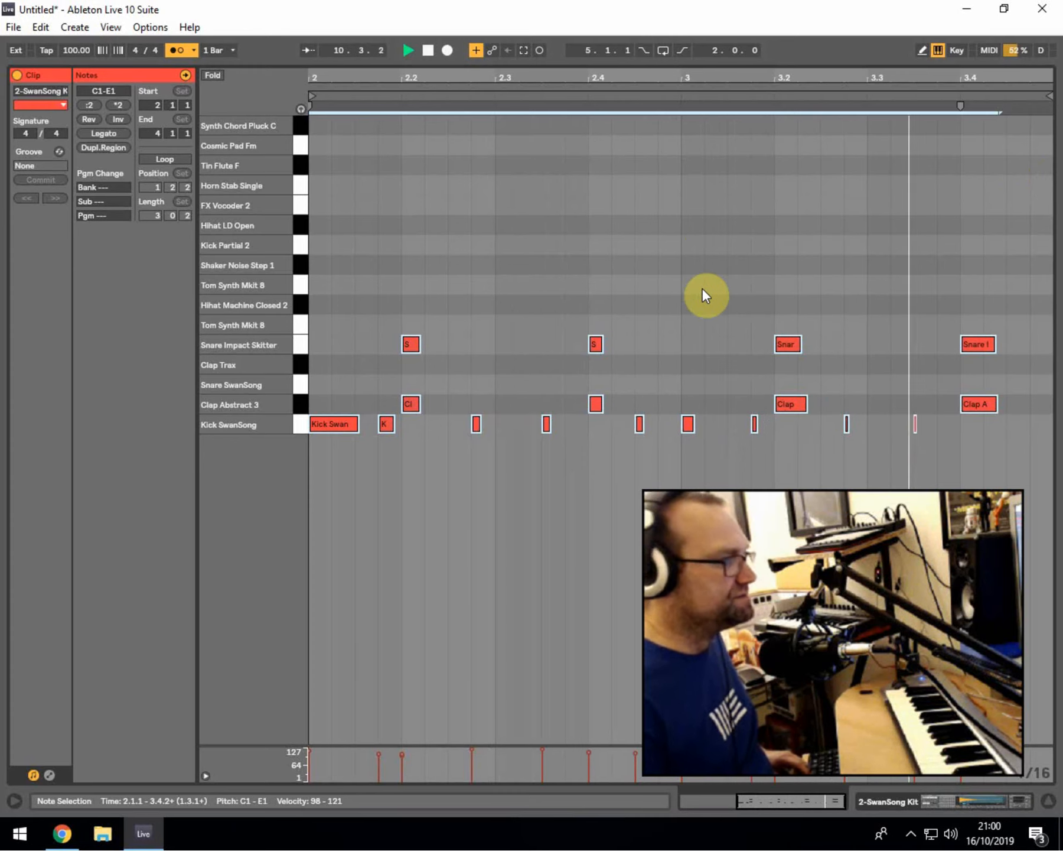
# Turn off the metronome, copy the red drum clip to bar 11 and open the copy's notes.
pyautogui.press('space')
pyautogui.click(1049, 801)
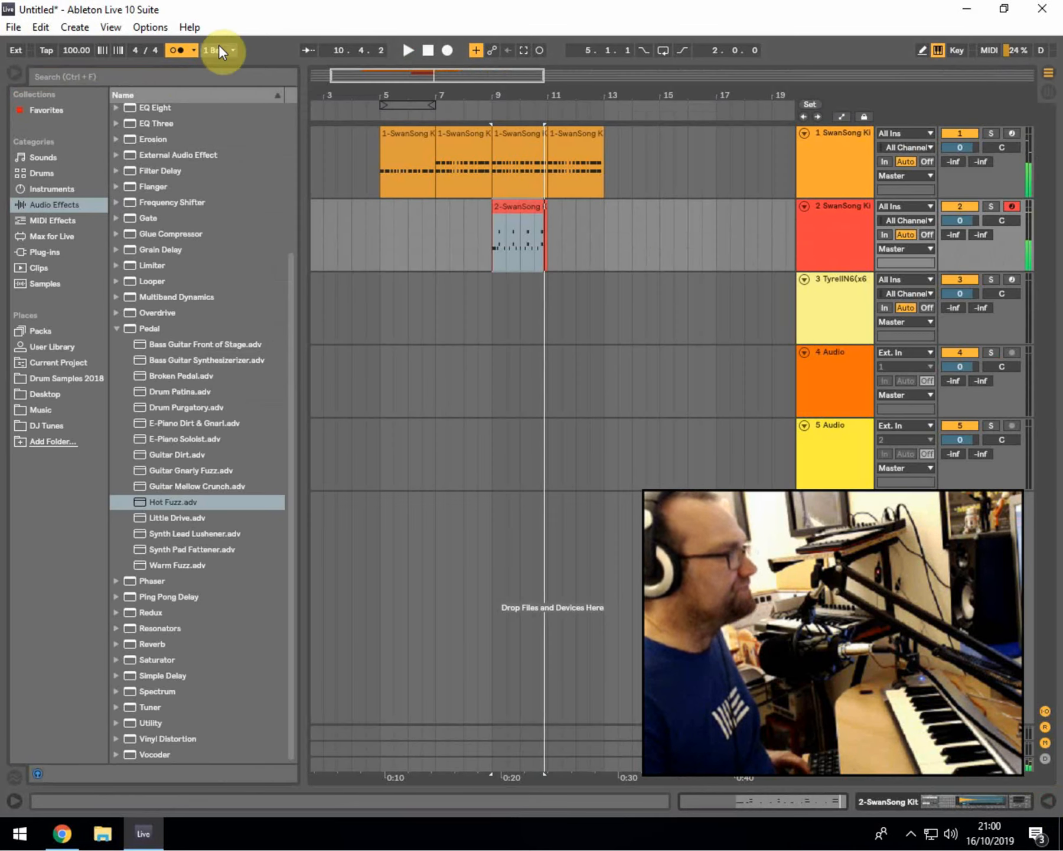
pyautogui.click(177, 49)
pyautogui.moveTo(515, 215); pyautogui.dragTo(572, 212)
pyautogui.doubleClick(572, 208)
pyautogui.click(448, 435)
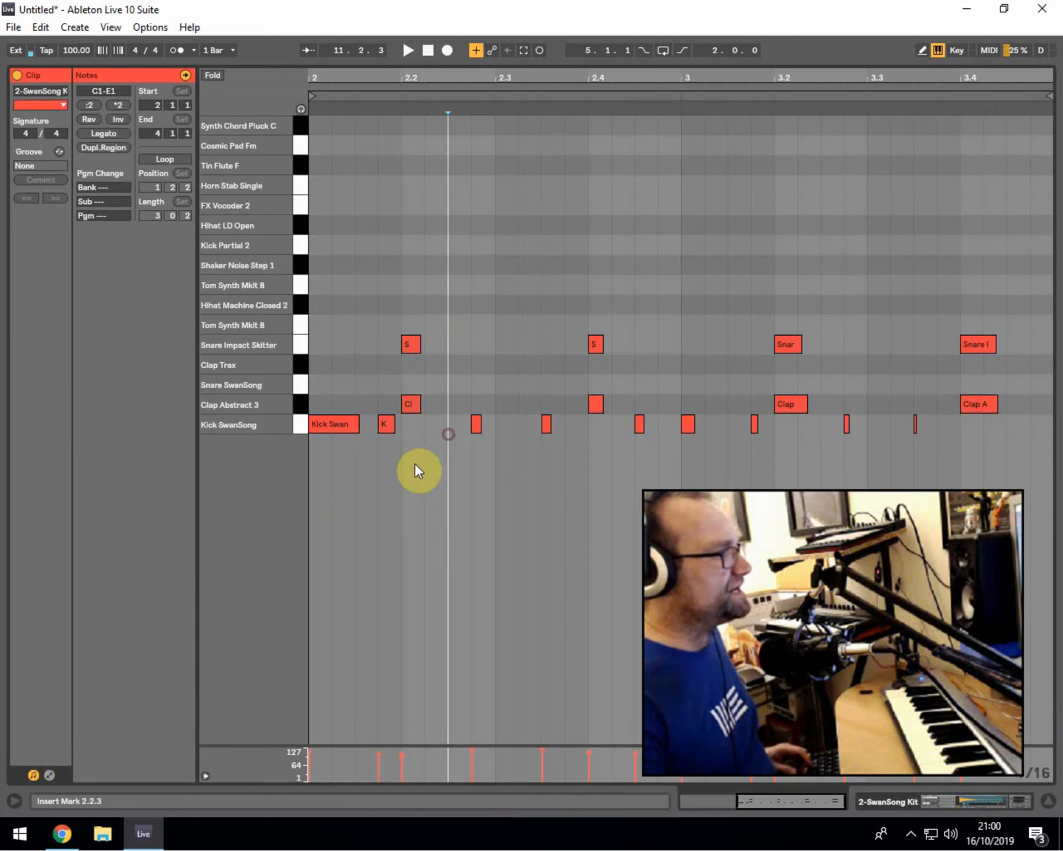
# Fill bar 2 of the copied clip with sixteenth-note closed hi-hats on Hihat Machine Closed 2.
pyautogui.moveTo(407, 346); pyautogui.dragTo(422, 306)
pyautogui.press('space')
pyautogui.press('space')
pyautogui.click(300, 301)
pyautogui.moveTo(321, 304); pyautogui.dragTo(507, 305)
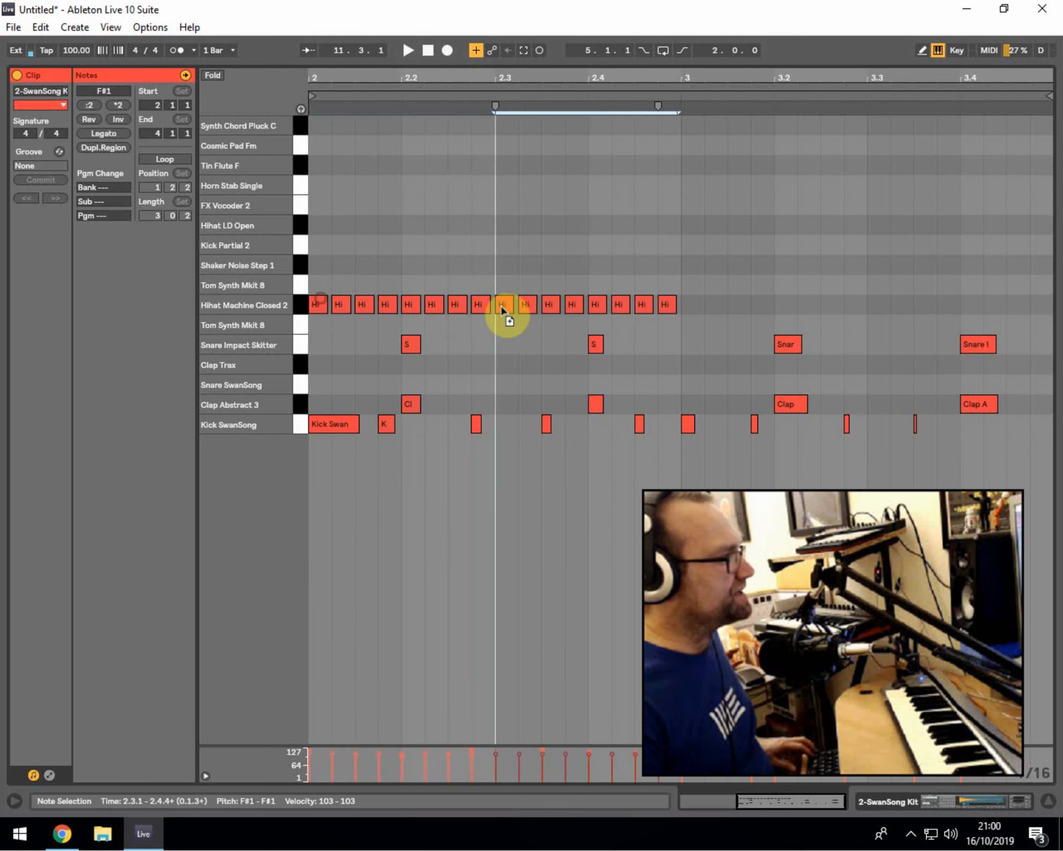
pyautogui.click(689, 303)
# Copy a closed hi-hat to the Hihat LD Open row and position it at 2.4.3 while auditioning the beat.
pyautogui.moveTo(669, 304); pyautogui.dragTo(666, 223)
pyautogui.press('space')
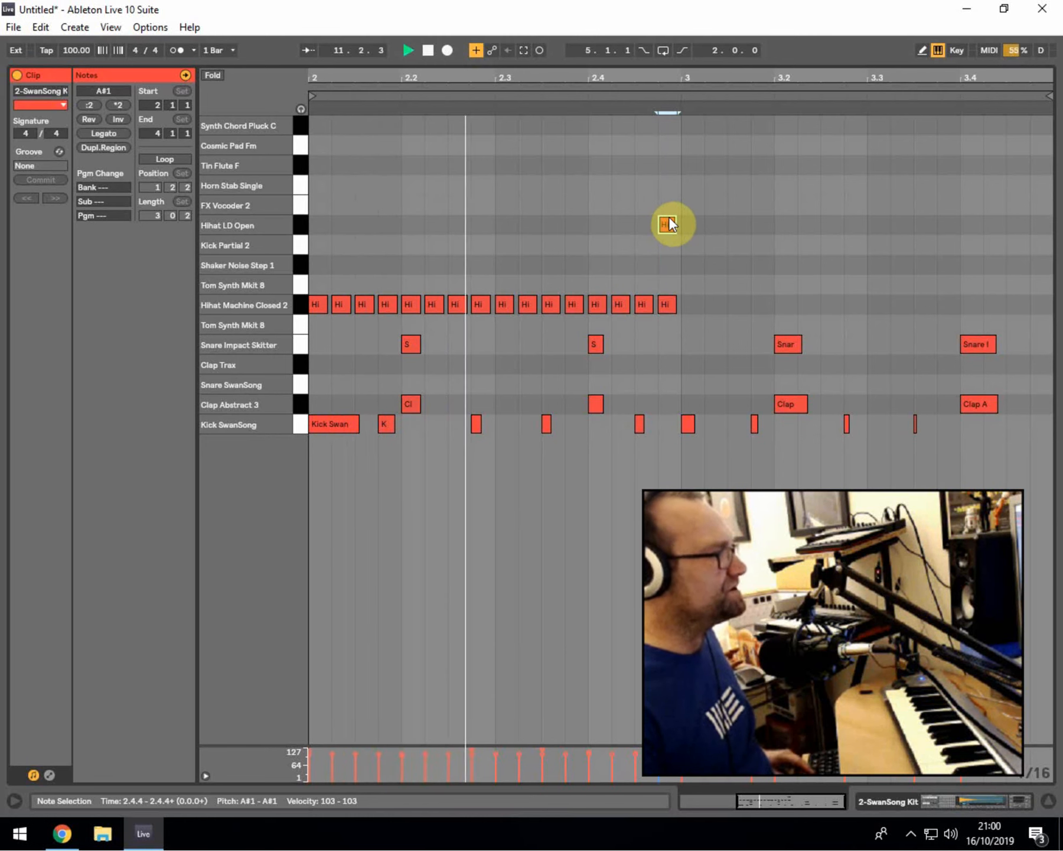
pyautogui.moveTo(668, 224); pyautogui.dragTo(643, 224)
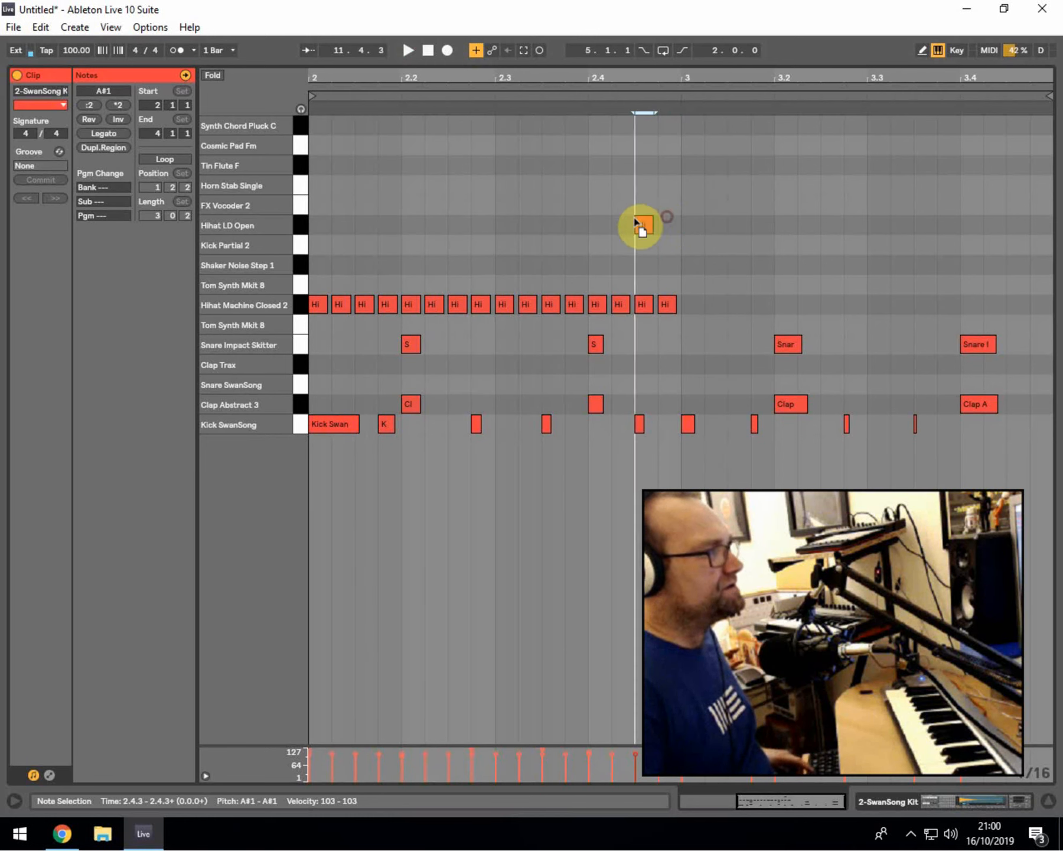
# Copy the bar of open and closed hi-hats to bar 3 and move the copied open hi-hat to 3.4.4.
pyautogui.moveTo(700, 305); pyautogui.dragTo(298, 172)
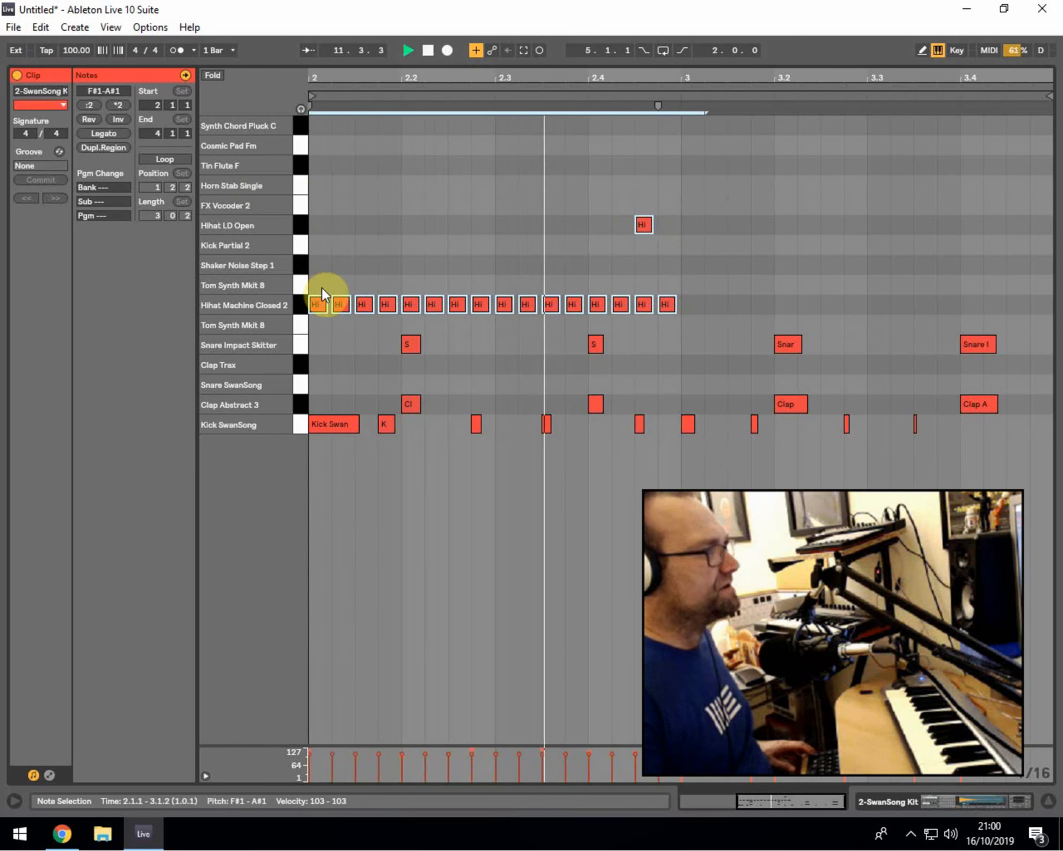
pyautogui.moveTo(319, 302); pyautogui.dragTo(692, 304)
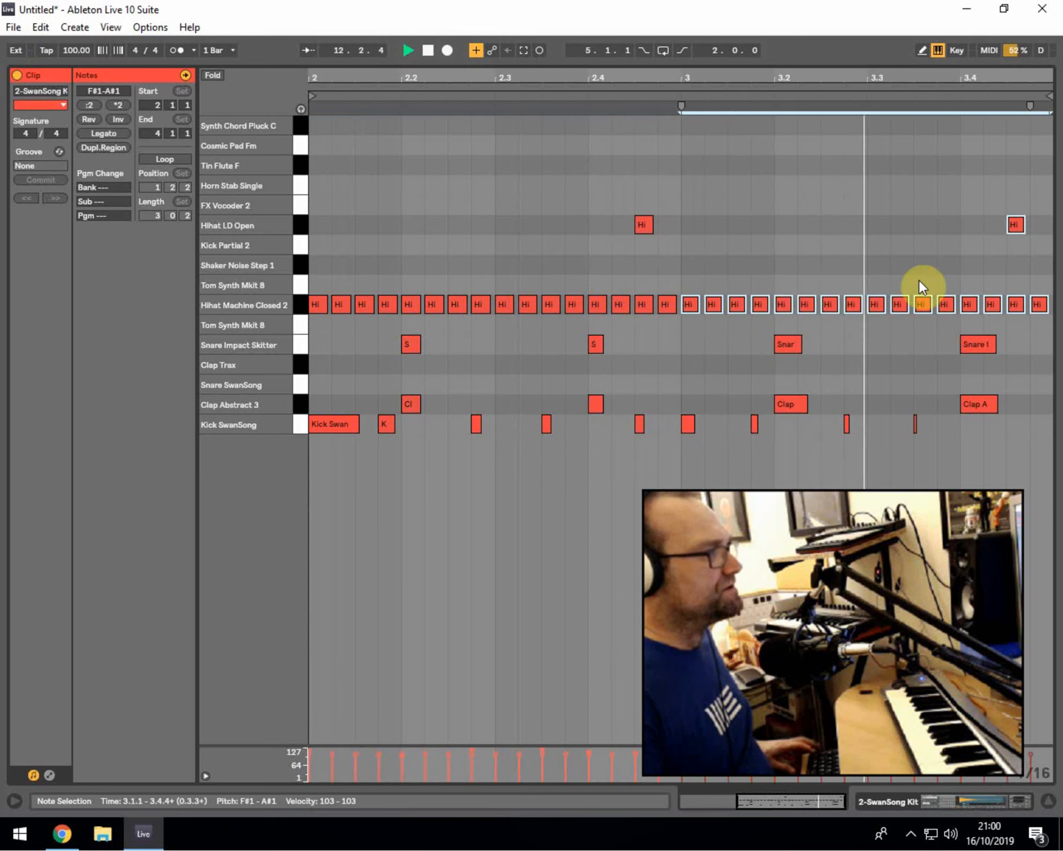
pyautogui.click(1020, 251)
pyautogui.press('space')
pyautogui.moveTo(1018, 225); pyautogui.dragTo(1041, 228)
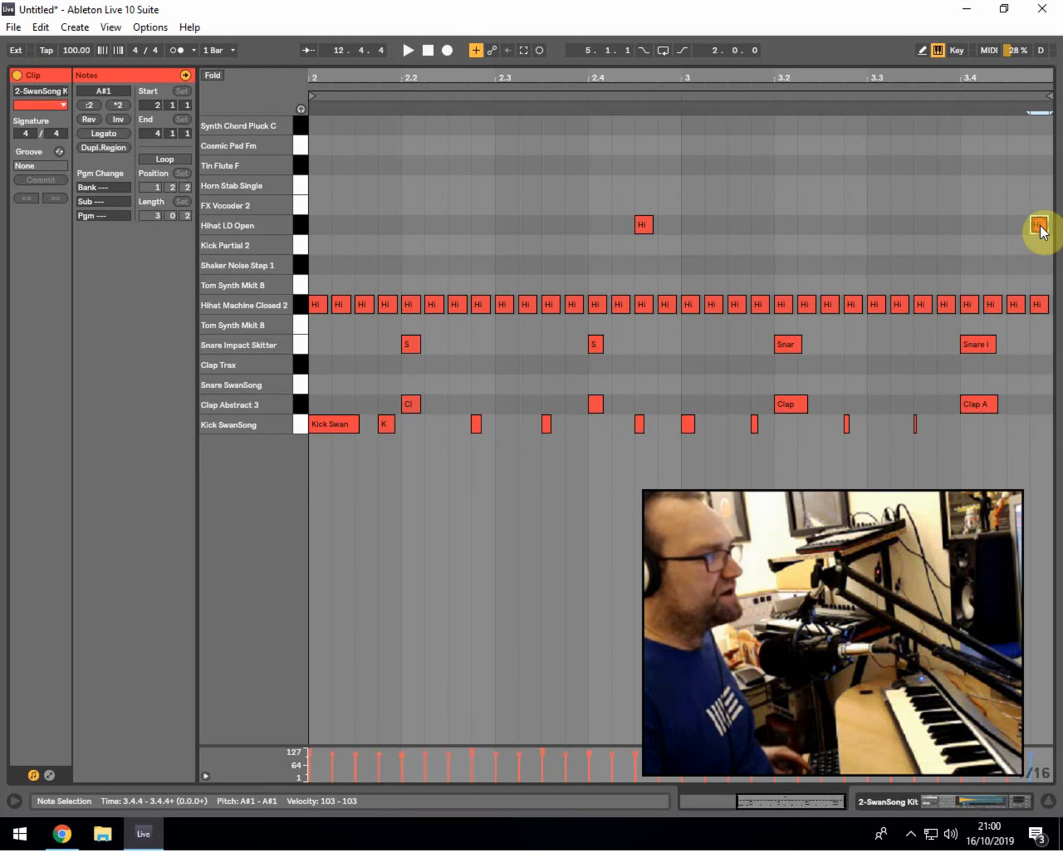
pyautogui.moveTo(953, 77); pyautogui.dragTo(952, 46)
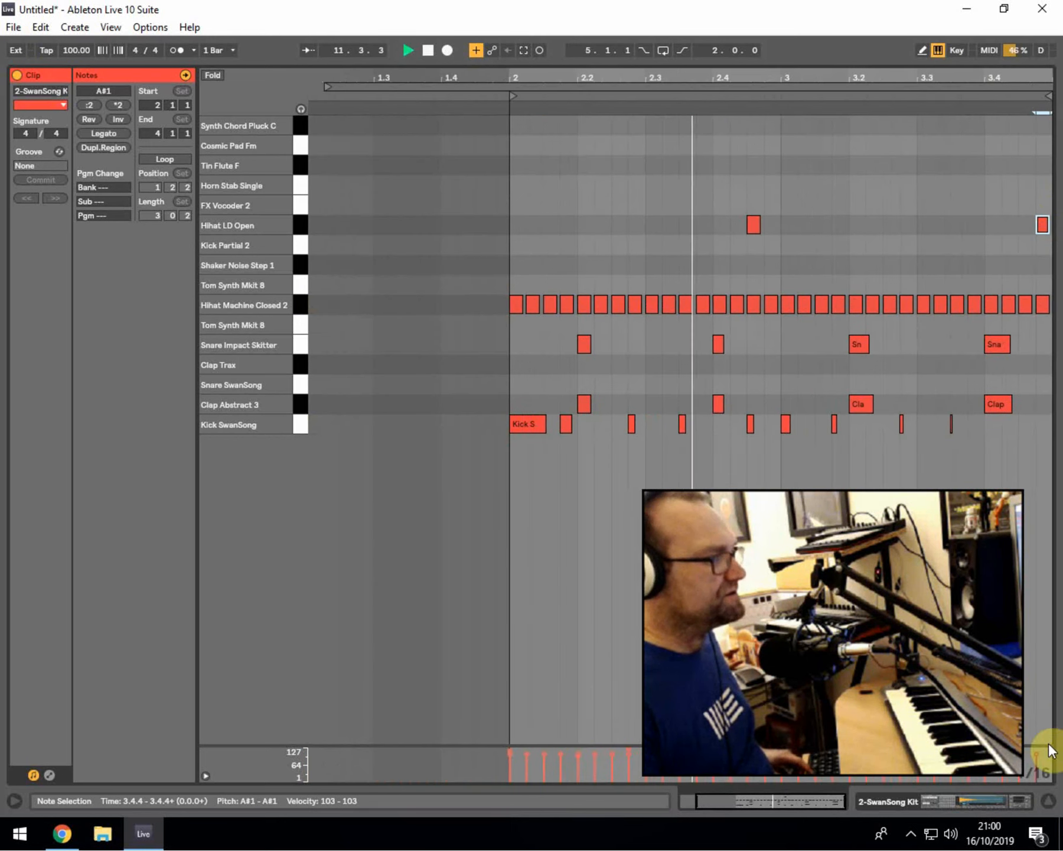
# Return to the arrangement, set the insert mark at bar 5 and disarm the red SwanSong Kit track.
pyautogui.click(1049, 801)
pyautogui.click(546, 232)
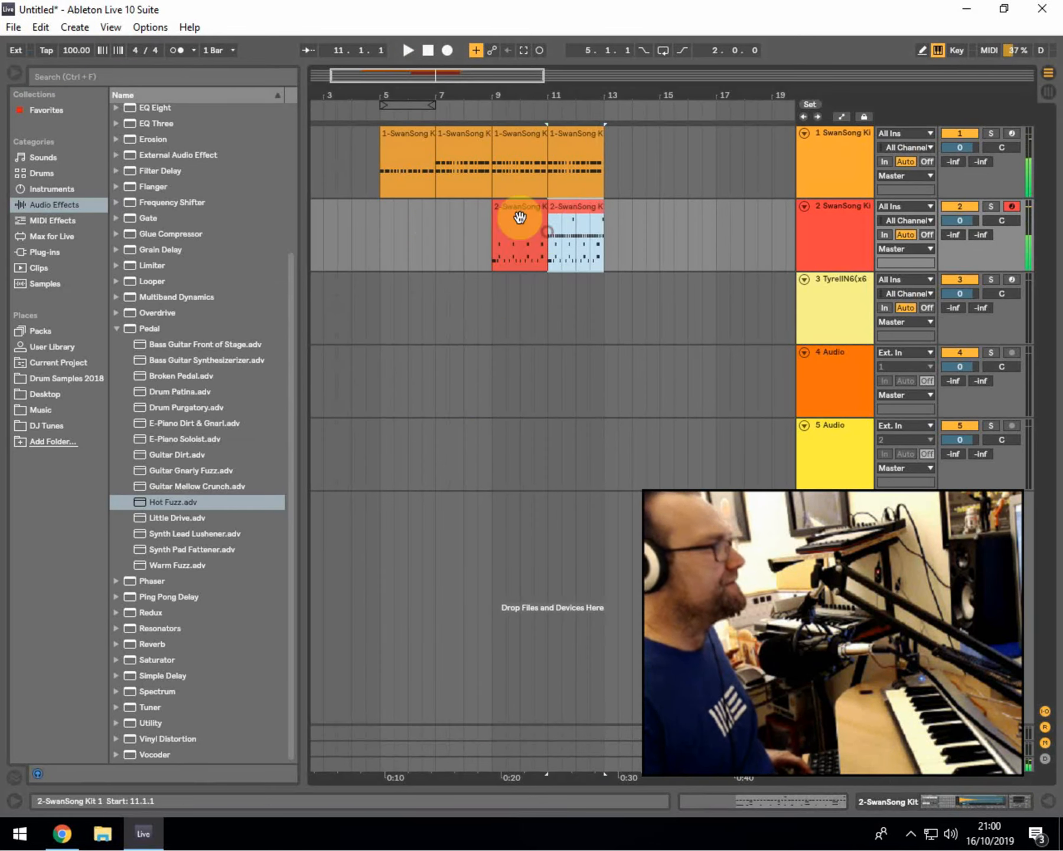
pyautogui.click(377, 210)
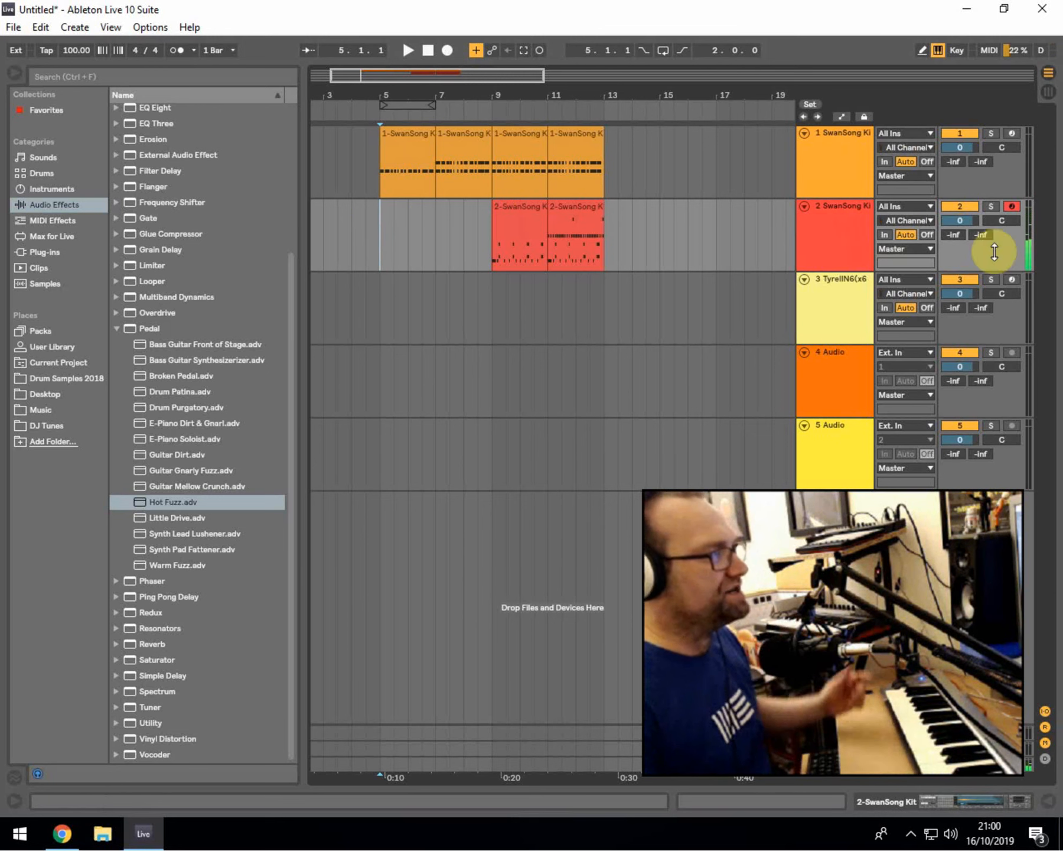
pyautogui.click(1012, 206)
pyautogui.click(1011, 206)
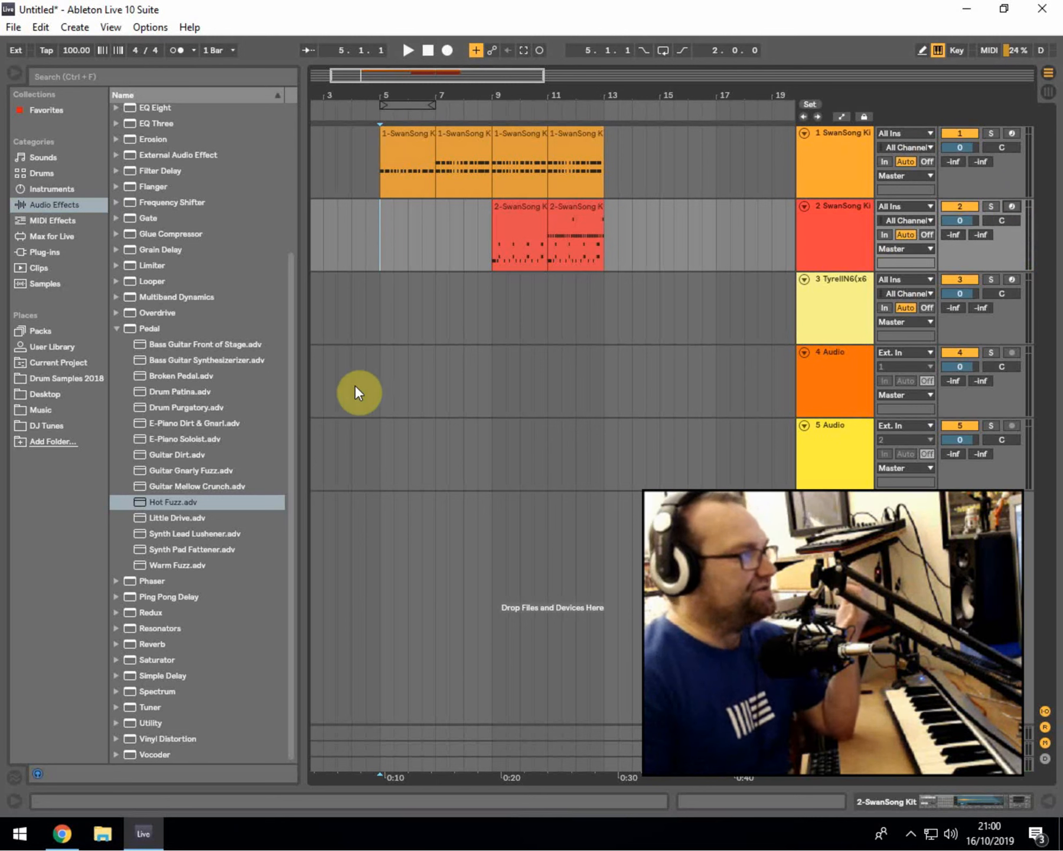
# Colour the TyrellN6 track green and arm it for recording.
pyautogui.click(812, 283)
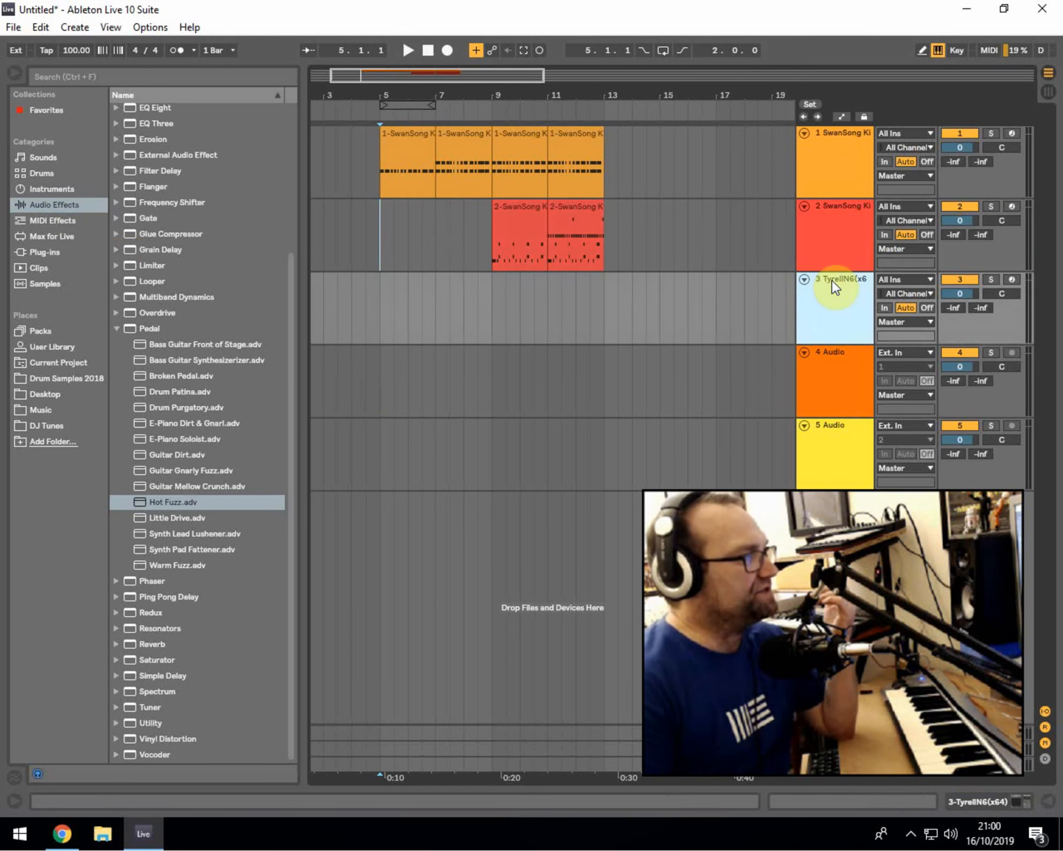
pyautogui.rightClick(832, 278)
pyautogui.click(916, 487)
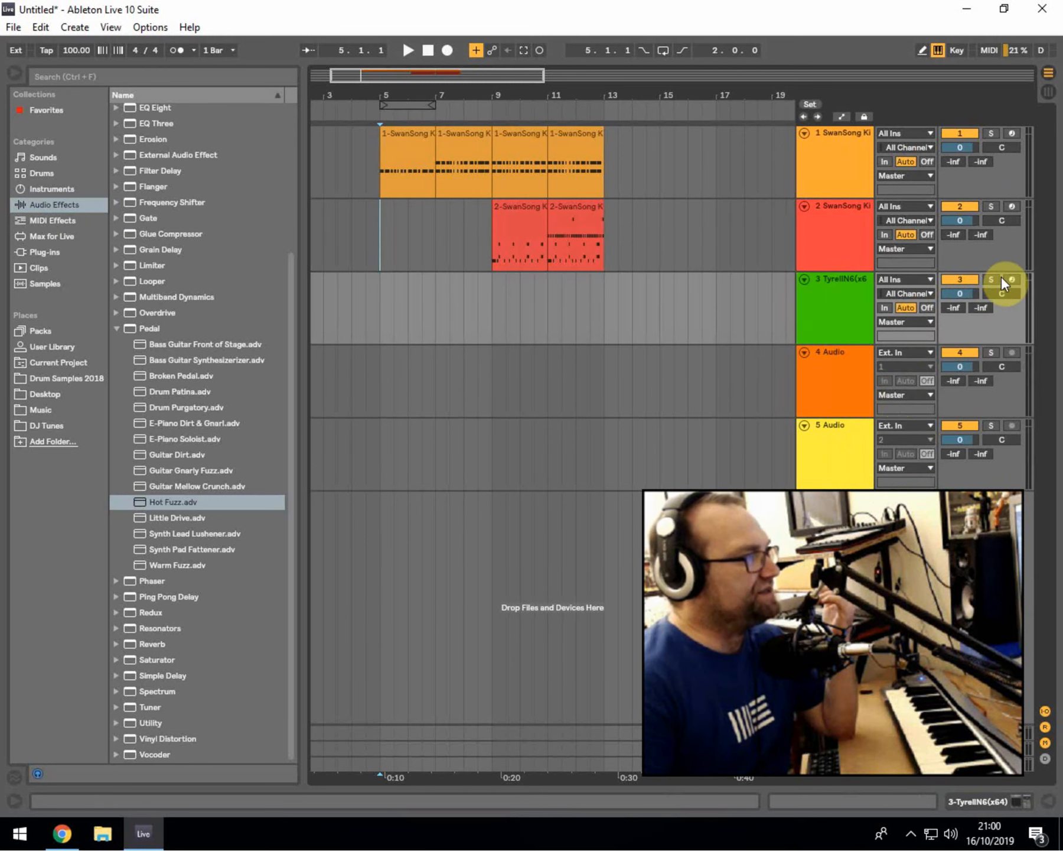
pyautogui.click(864, 280)
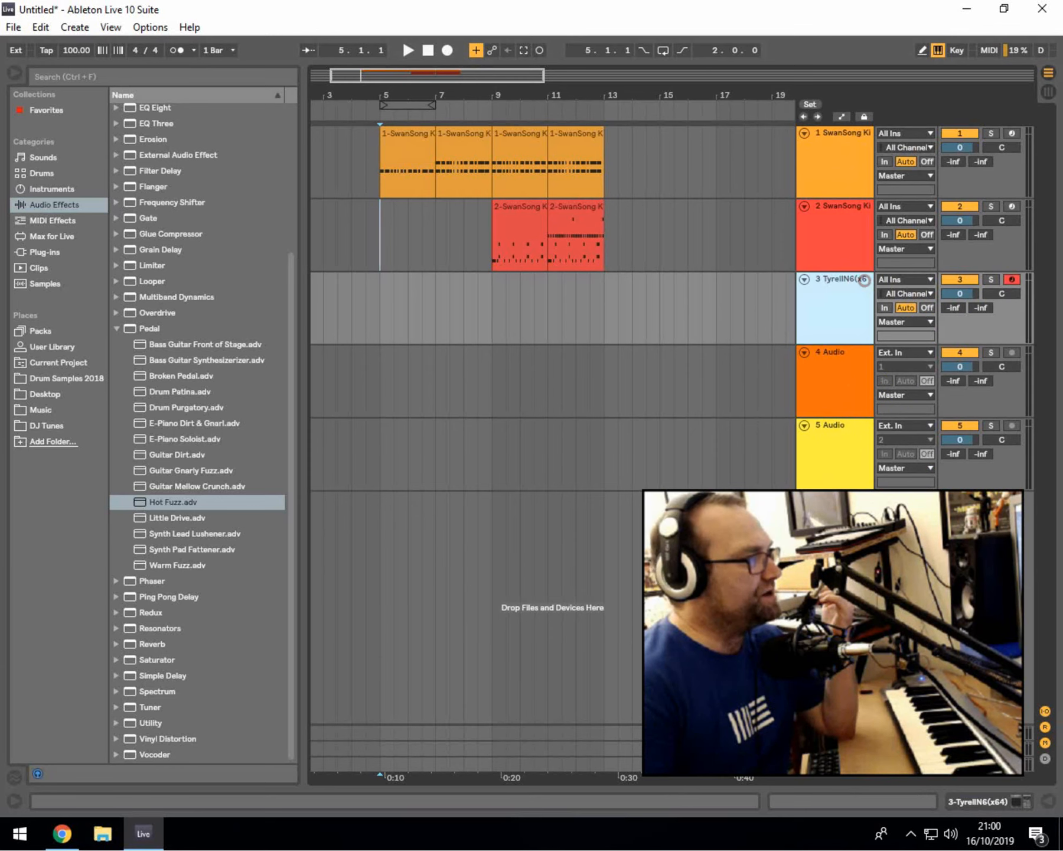
# Open the TyrellN6 synth and load the TUC - Funk Lead 1 preset.
pyautogui.click(980, 797)
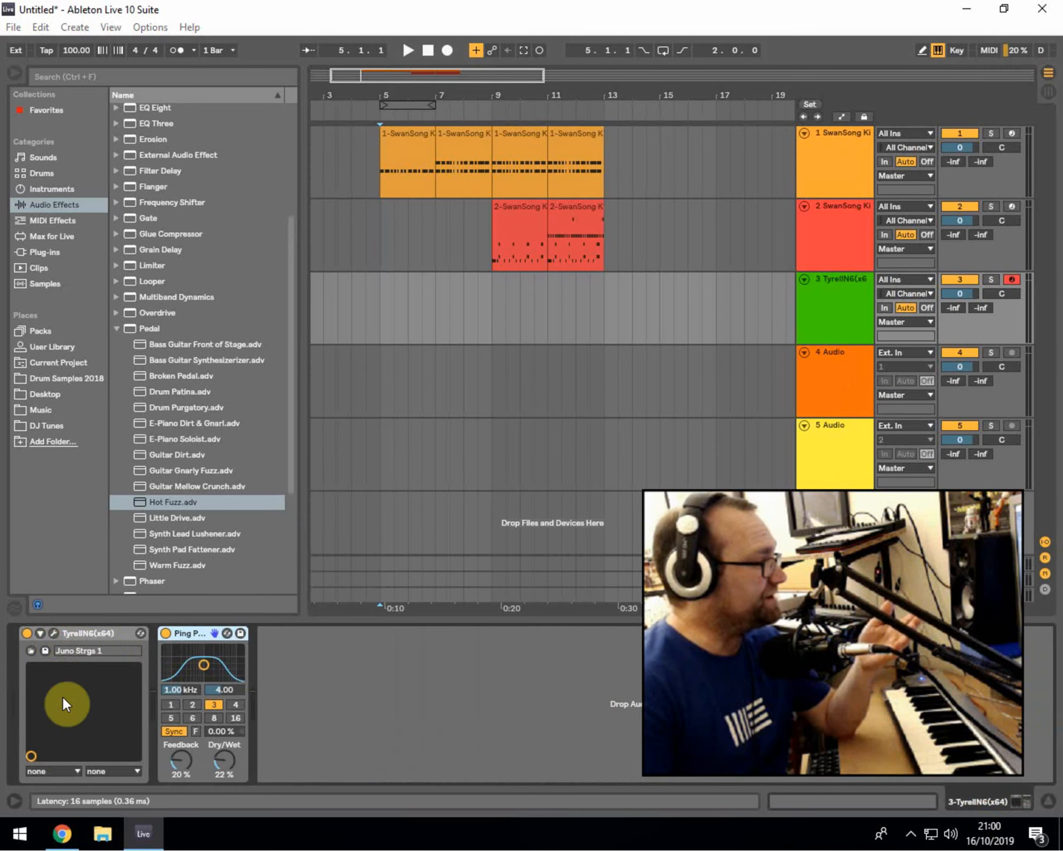
pyautogui.click(53, 633)
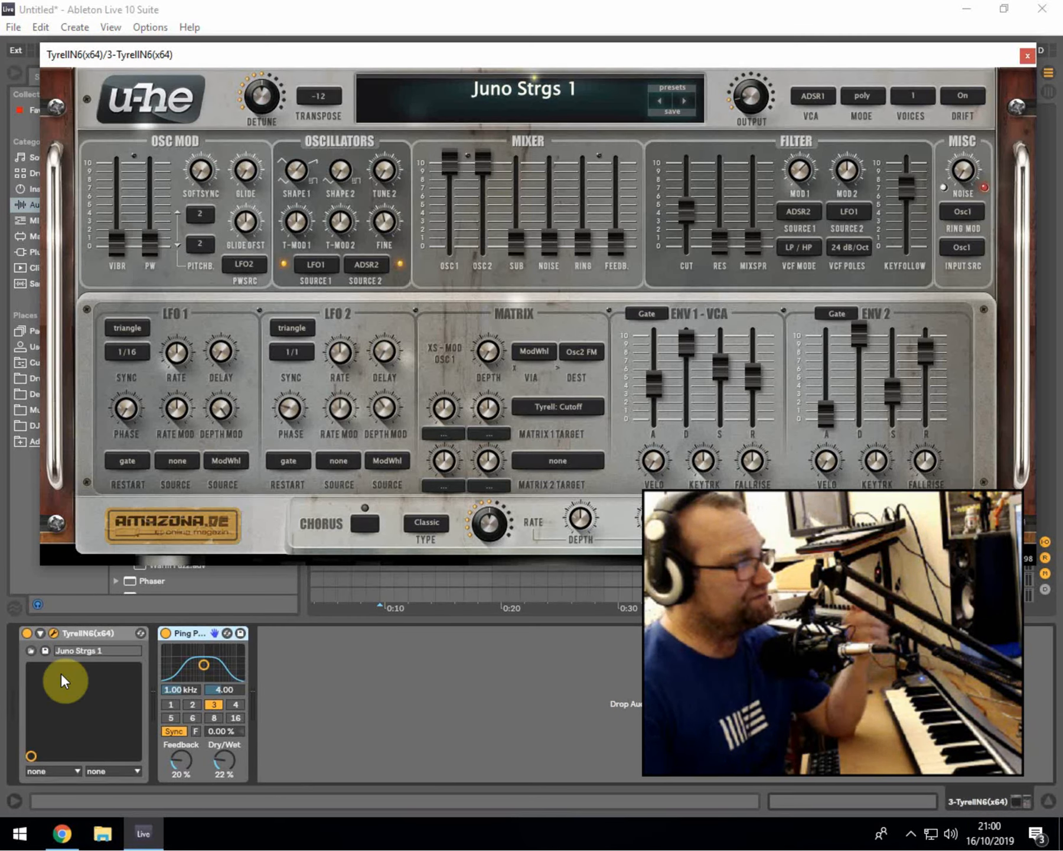
pyautogui.click(660, 94)
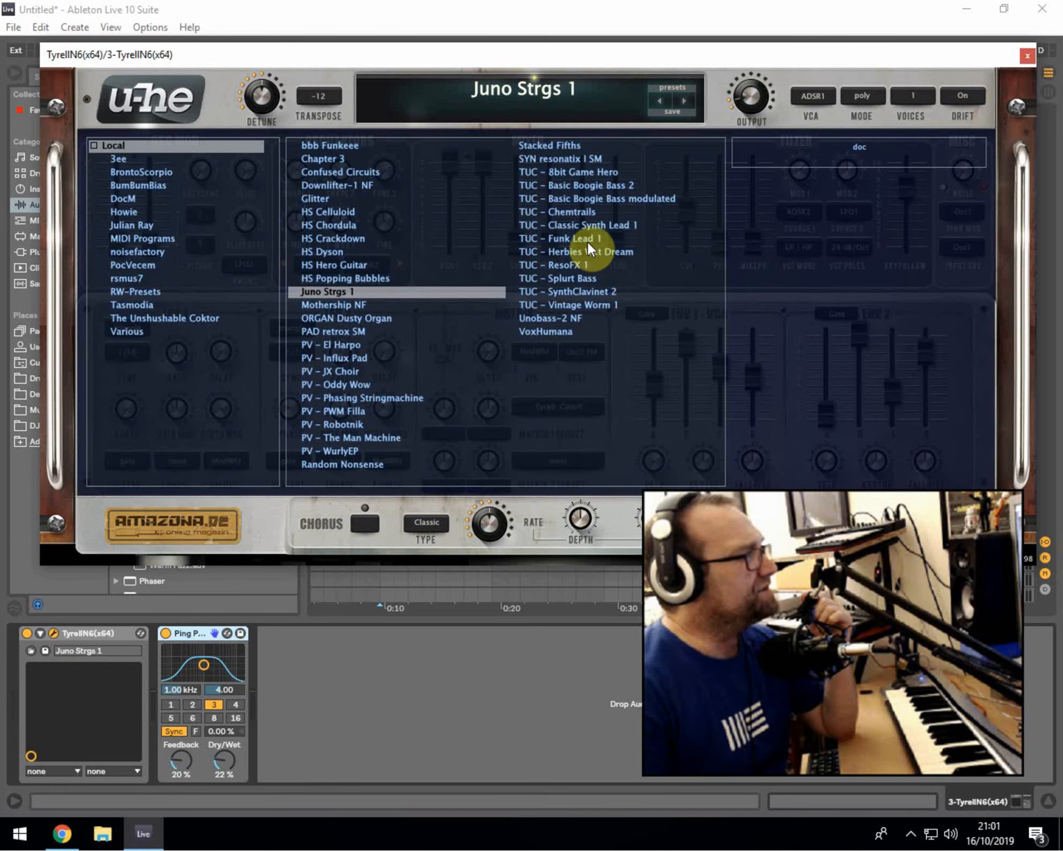
pyautogui.click(588, 243)
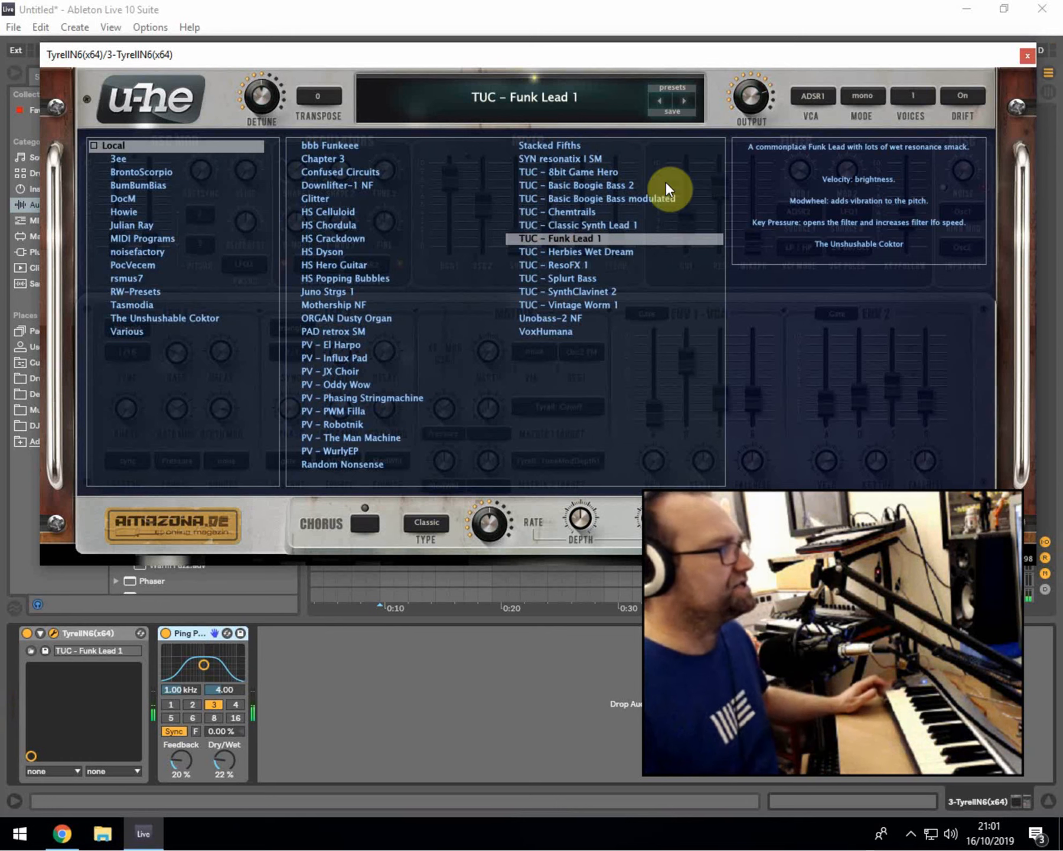
pyautogui.click(684, 91)
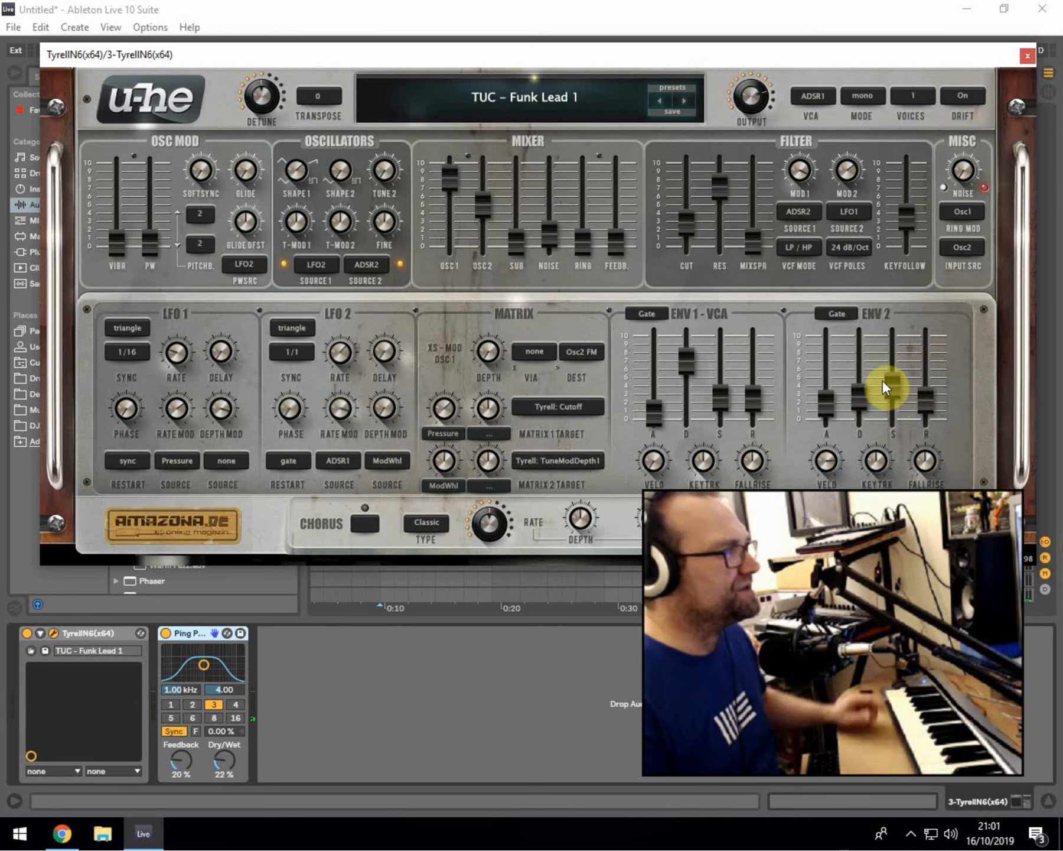
# Set ADSR2 sustain to 64.60 and ADSR1 release to 53.00, and raise ADSR1 sustain and ADSR2 release.
pyautogui.moveTo(891, 387); pyautogui.dragTo(882, 332)
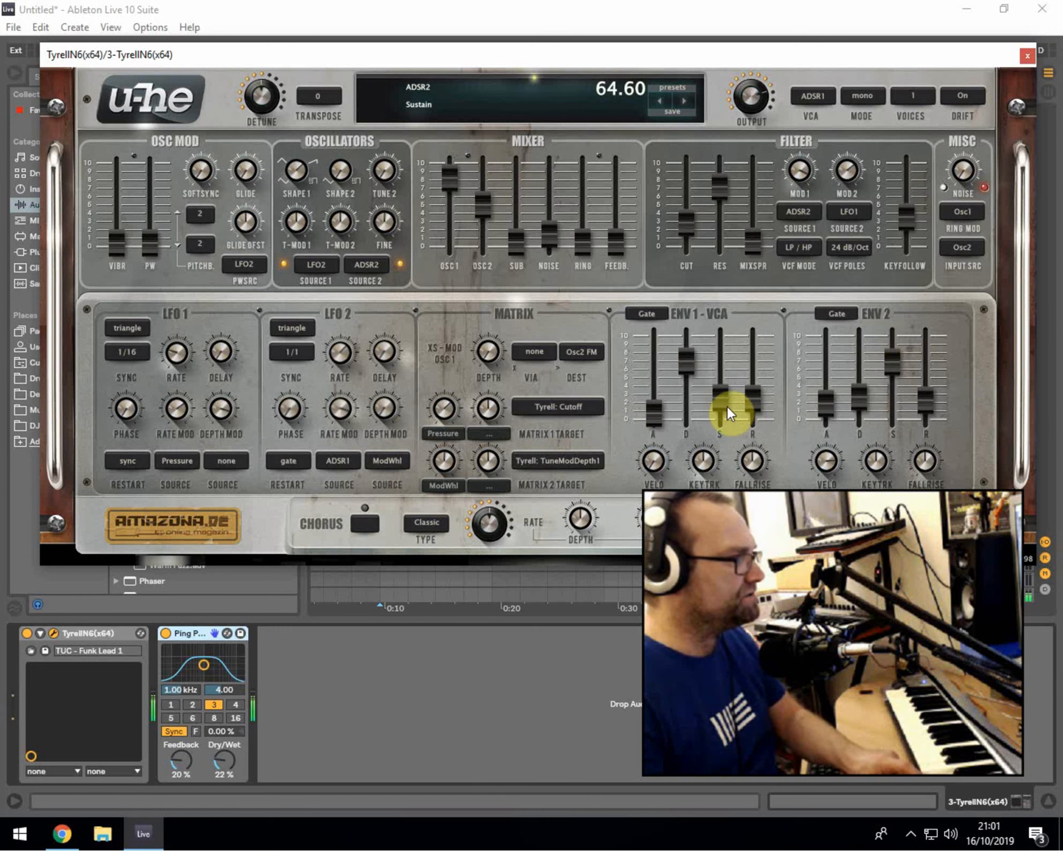
pyautogui.moveTo(724, 331); pyautogui.dragTo(724, 307)
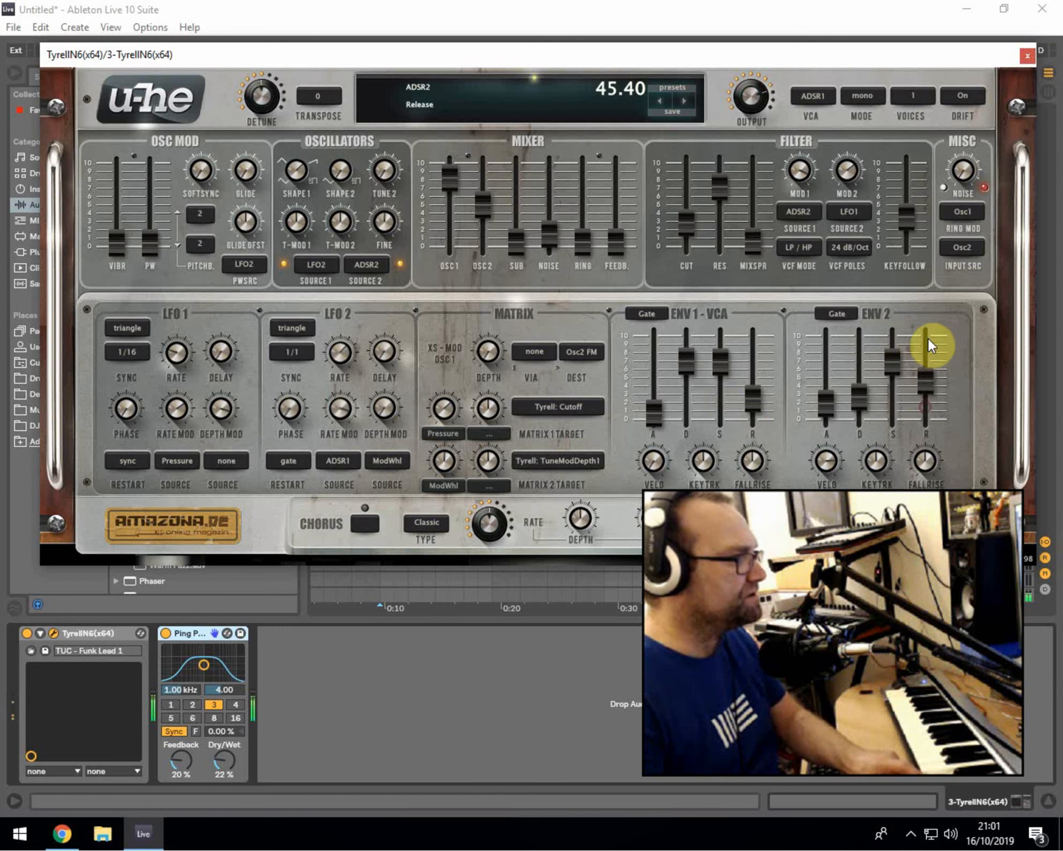
pyautogui.moveTo(747, 403); pyautogui.dragTo(756, 362)
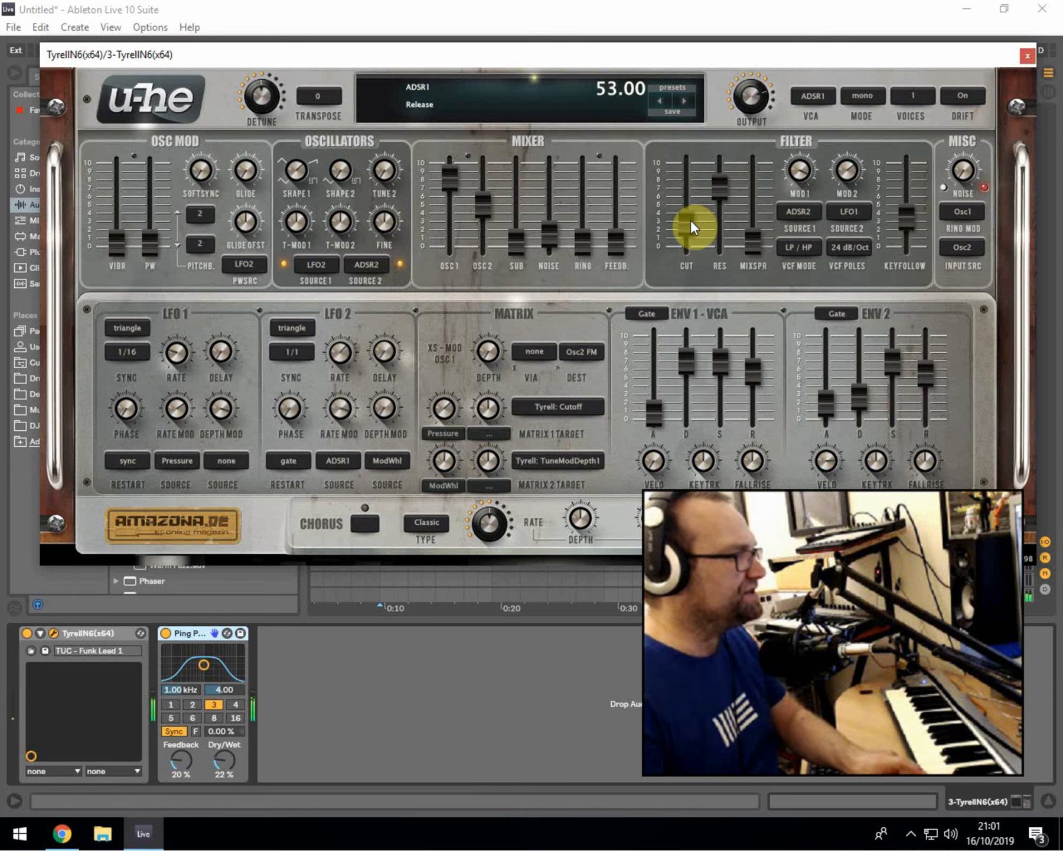
# Raise the synth's filter cutoff, adjust its output level and close the synth window.
pyautogui.moveTo(691, 221); pyautogui.dragTo(688, 201)
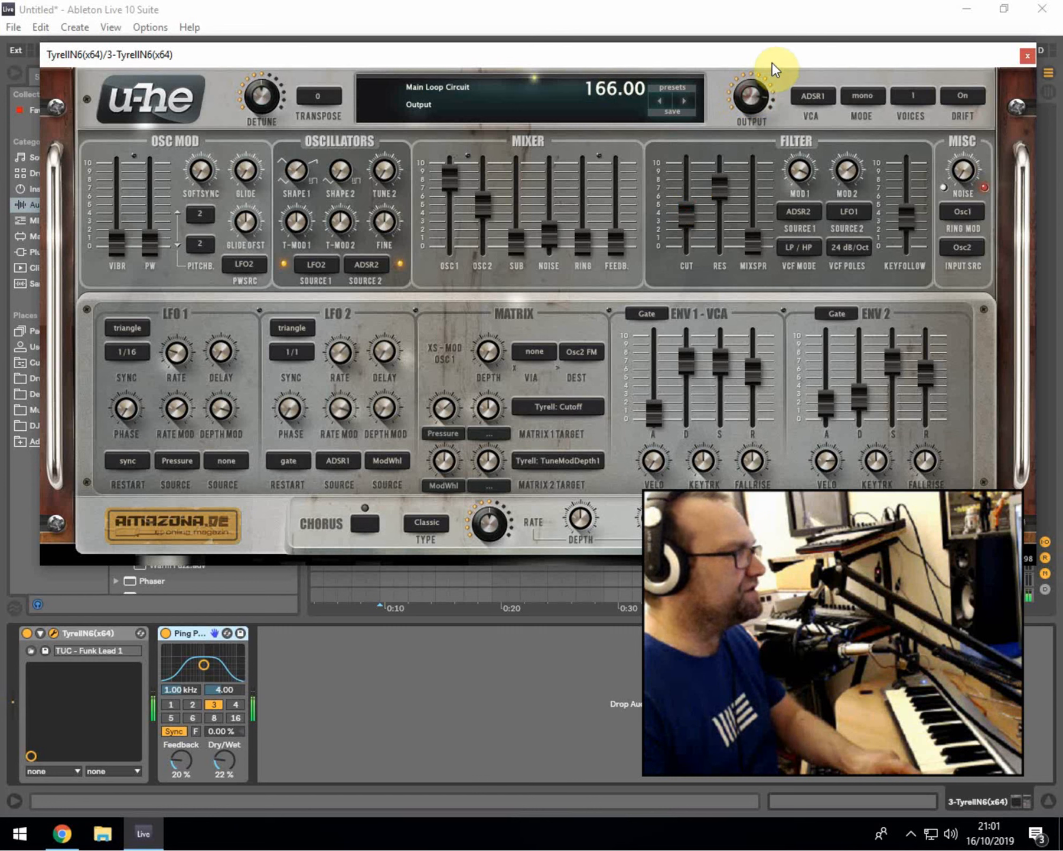
pyautogui.moveTo(771, 62); pyautogui.dragTo(775, 61)
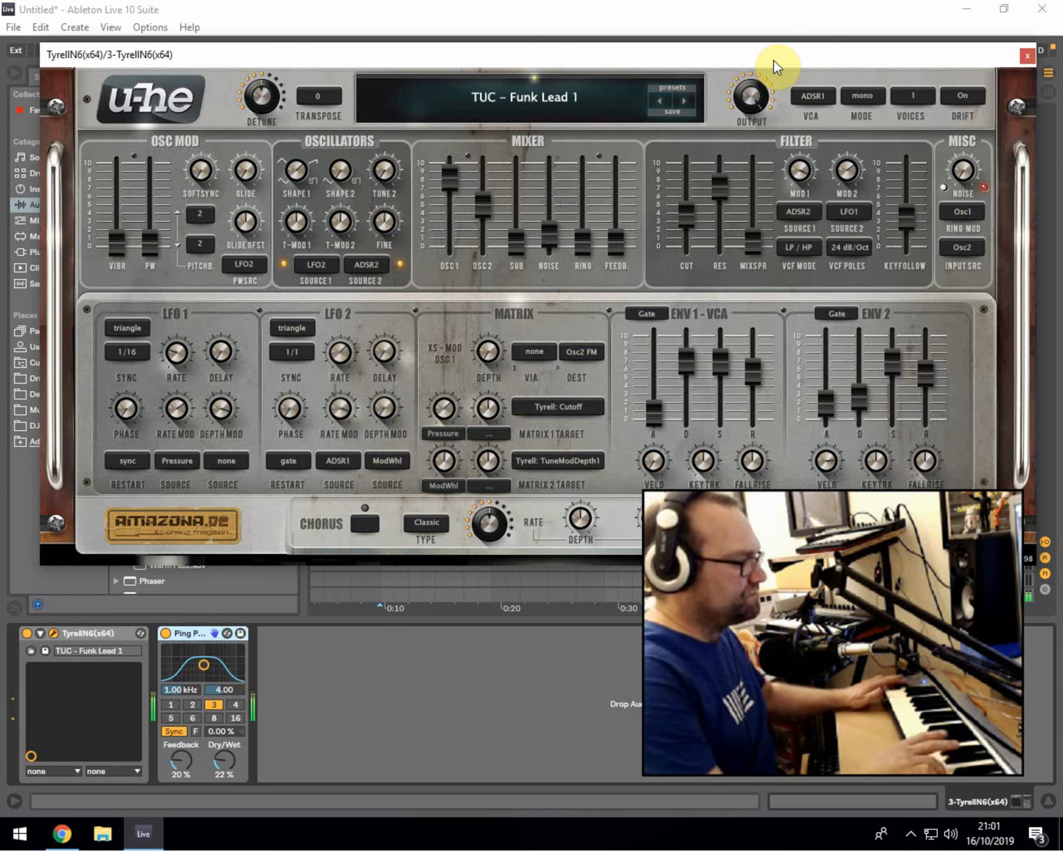
pyautogui.moveTo(737, 102); pyautogui.dragTo(746, 80)
pyautogui.click(1026, 56)
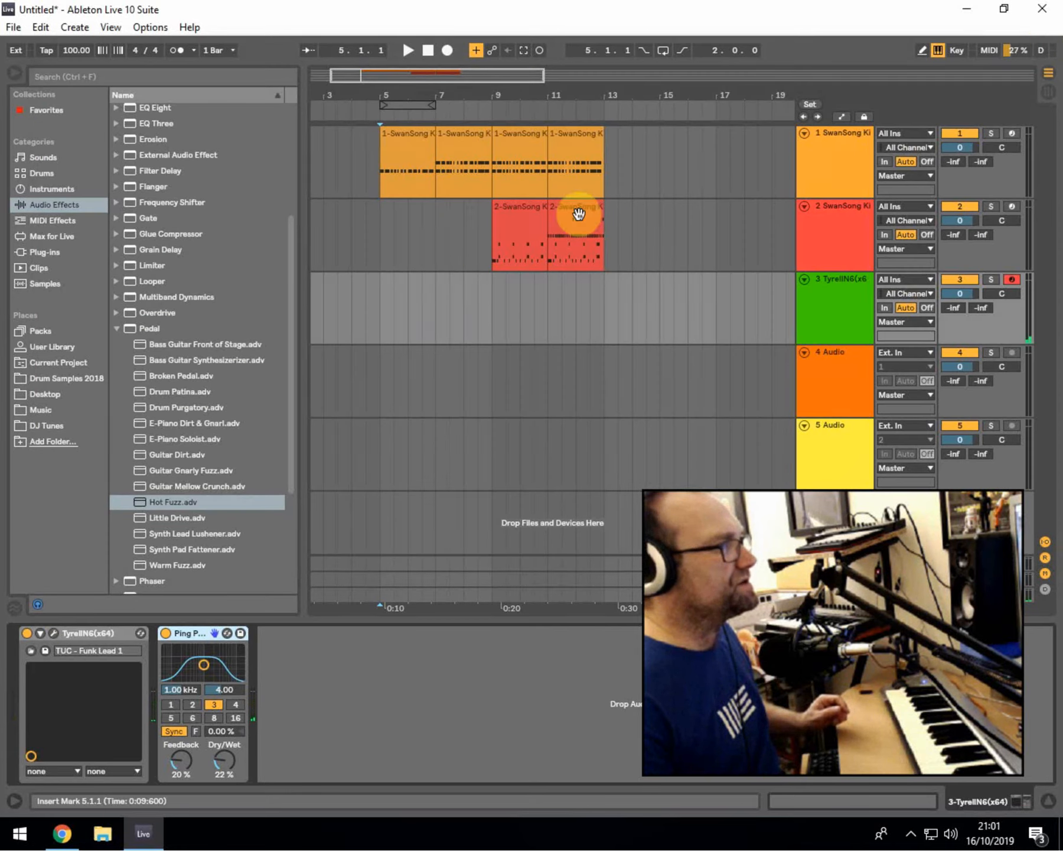
# Duplicate bars 11 to 13 of the upper three tracks to bar 13 and set the loop range to bars 13 to 15.
pyautogui.moveTo(557, 284); pyautogui.dragTo(635, 128)
pyautogui.rightClick(636, 128)
pyautogui.click(660, 314)
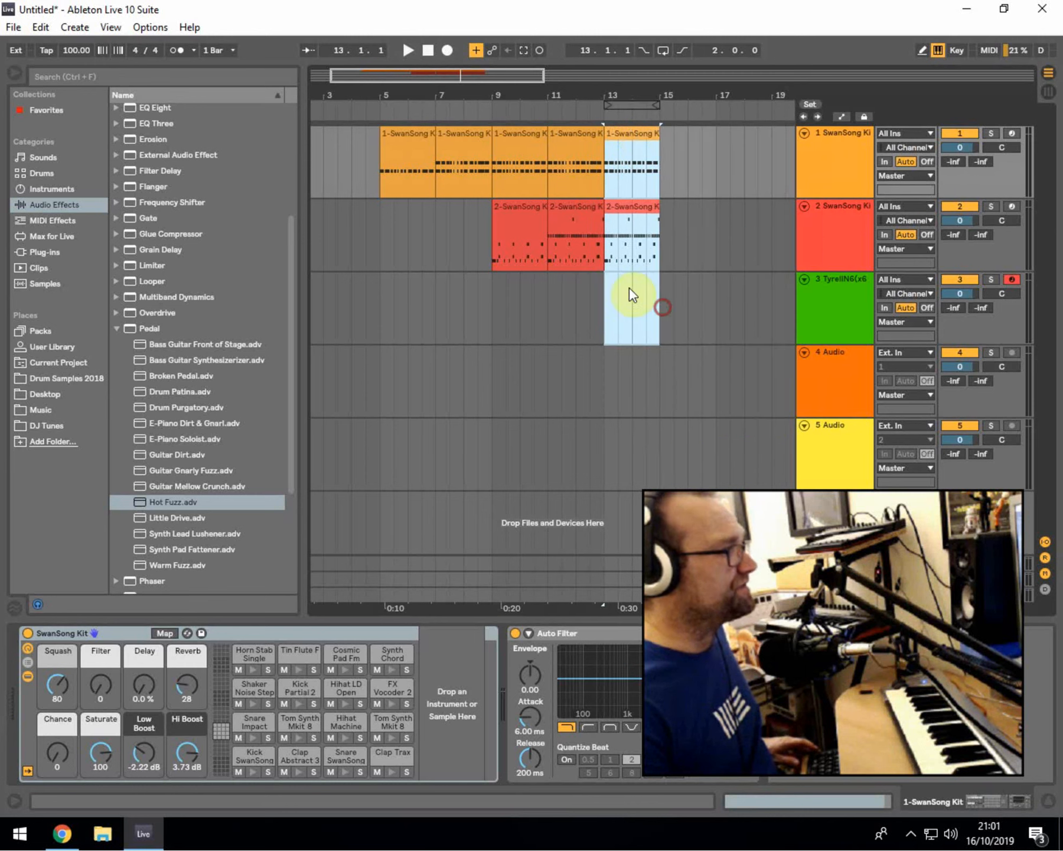
# Turn on looping and play the arrangement from before bar 9, and again from bar 13, while jamming on the synth.
pyautogui.click(473, 236)
pyautogui.press('space')
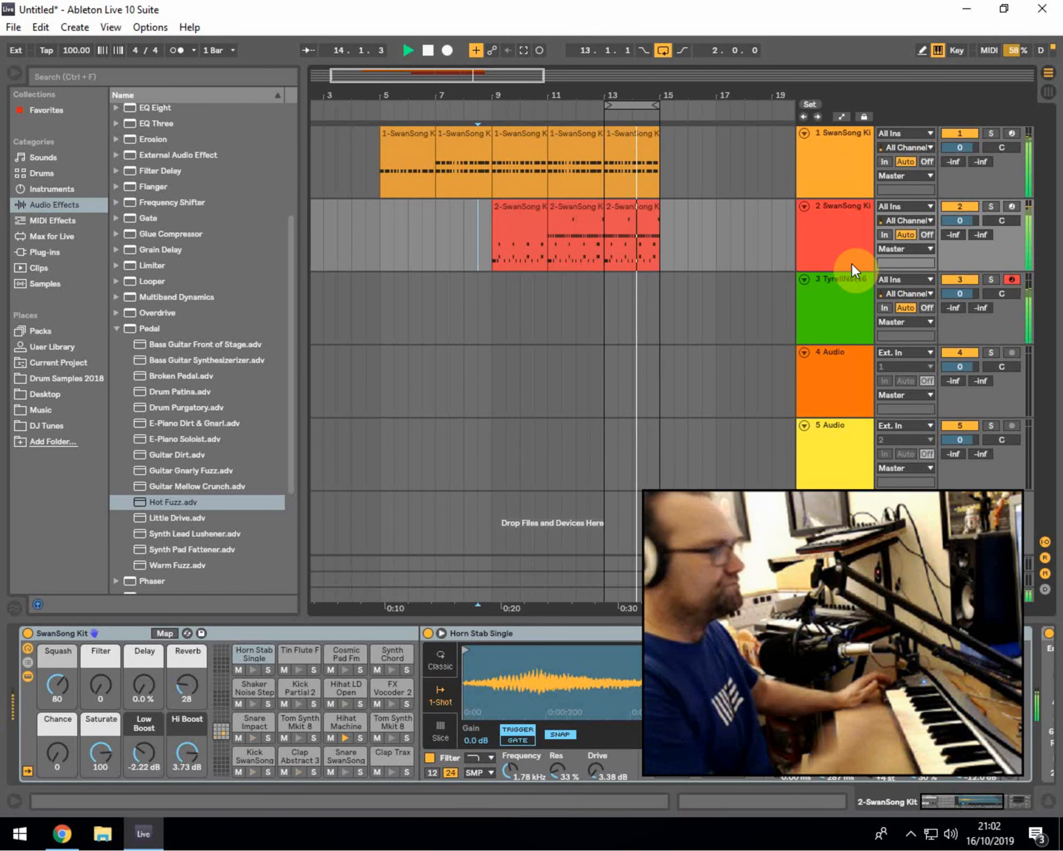
pyautogui.press('space')
pyautogui.click(634, 136)
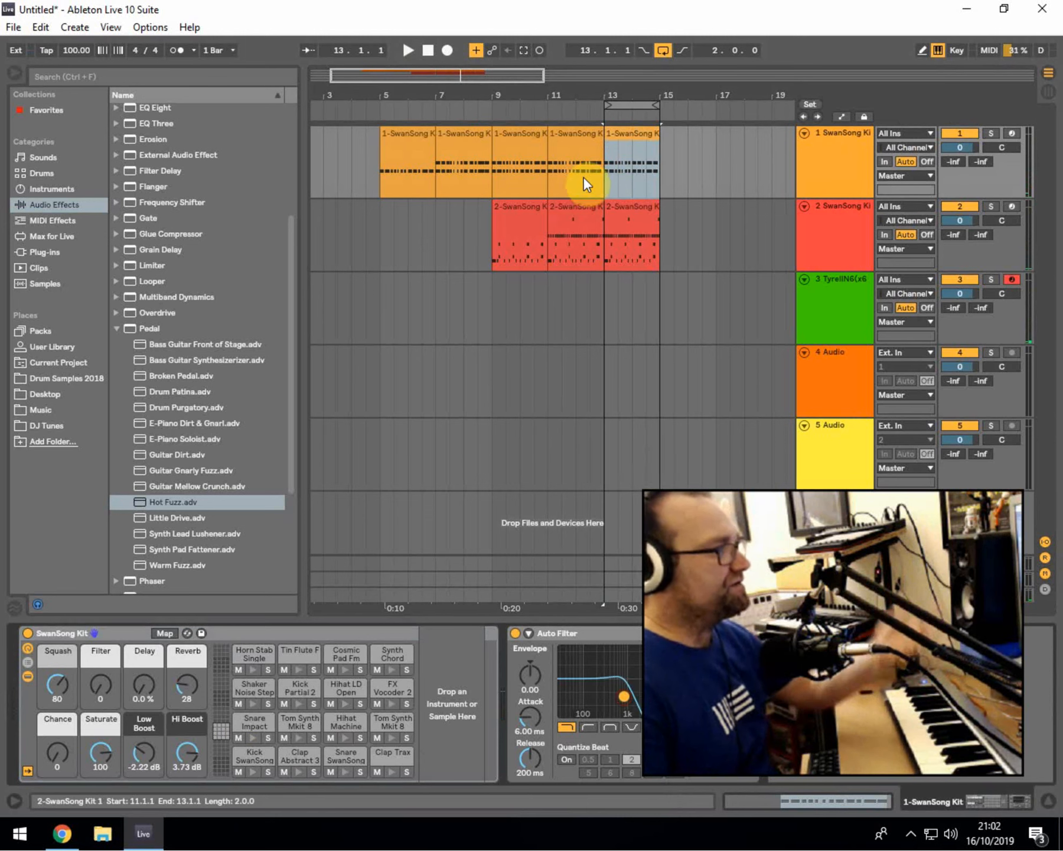
pyautogui.click(606, 178)
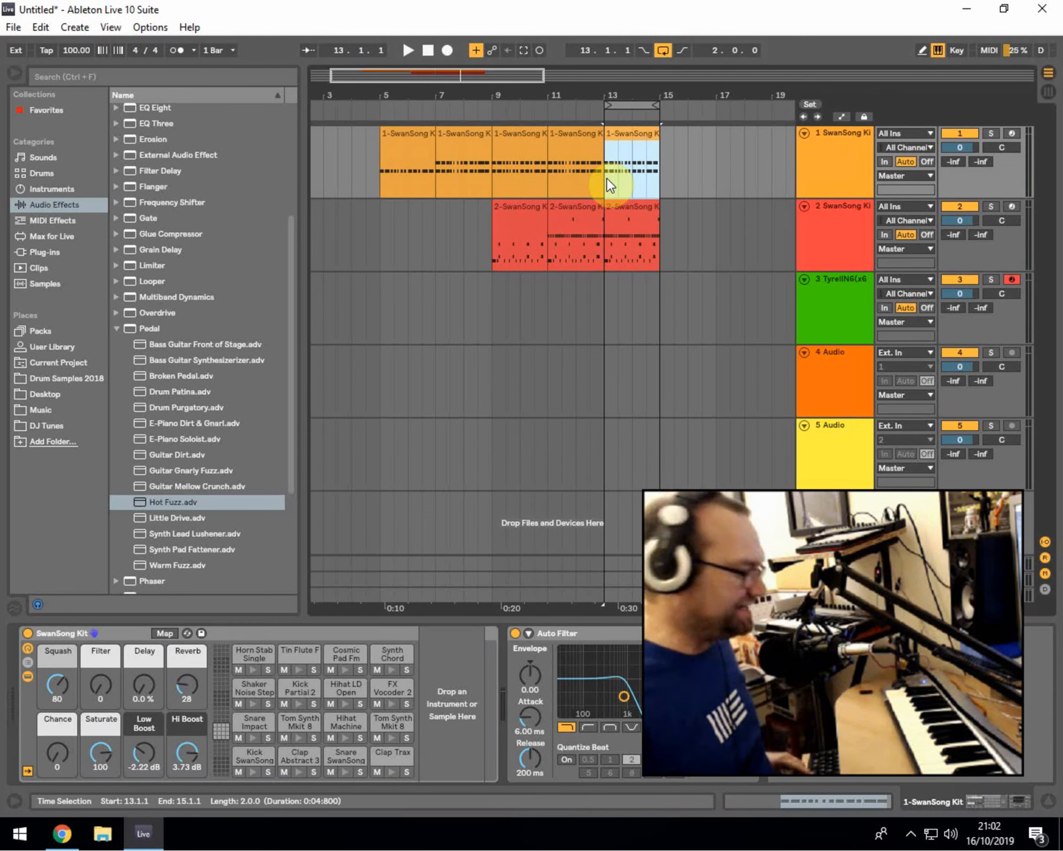
pyautogui.press('space')
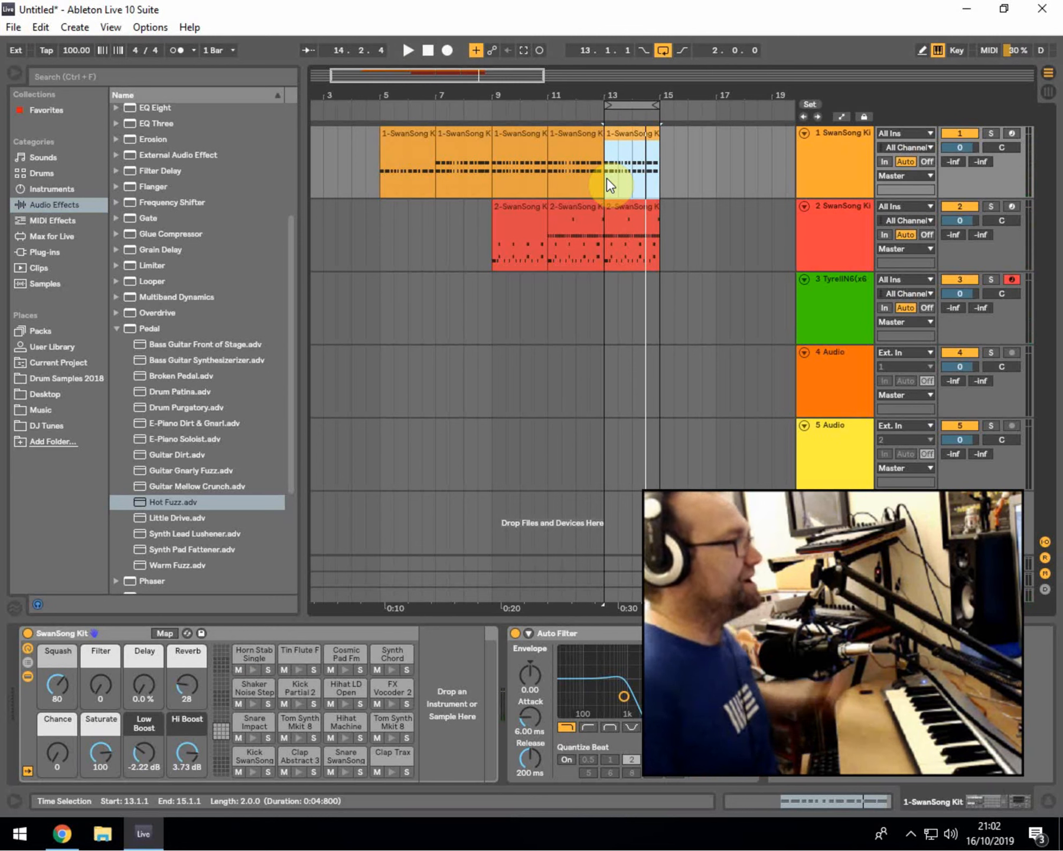
# Browse the Drum Samples 2018 folder, open NAC_SYNTH_DRUM_LOOPS and set the insert mark at bar 9.
pyautogui.click(44, 378)
pyautogui.scroll(-1, 112, 479)
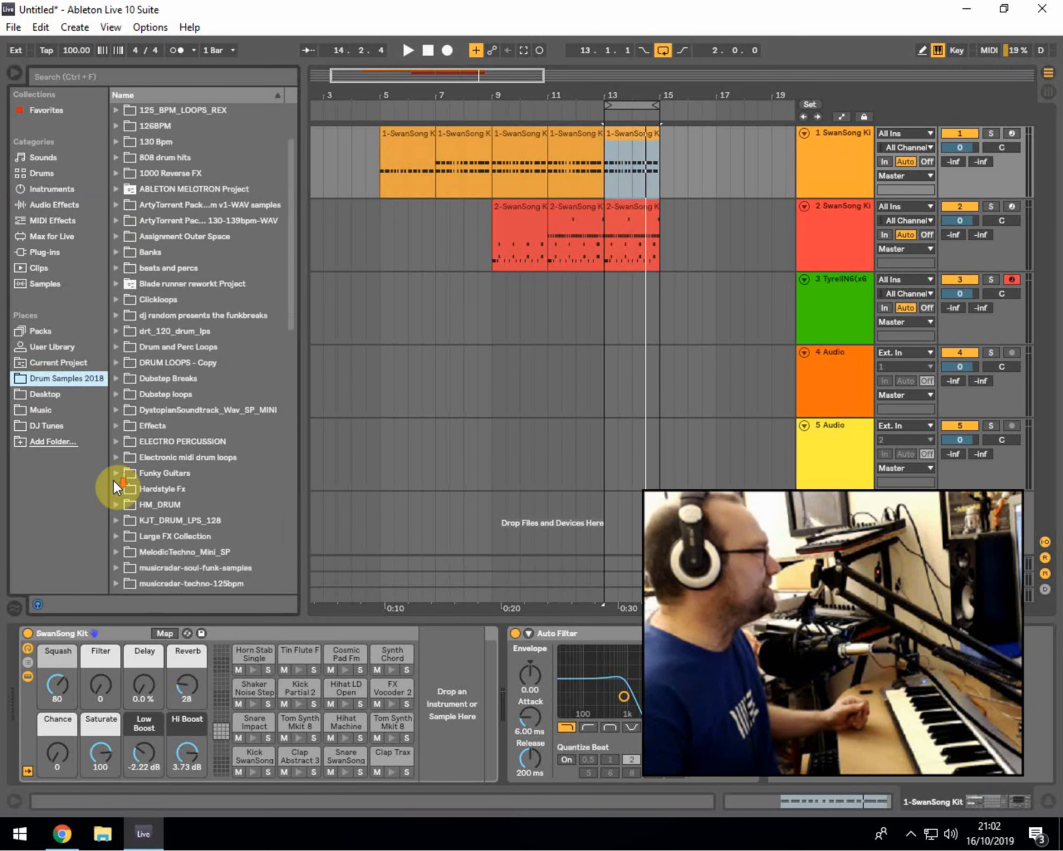
pyautogui.scroll(-2, 114, 481)
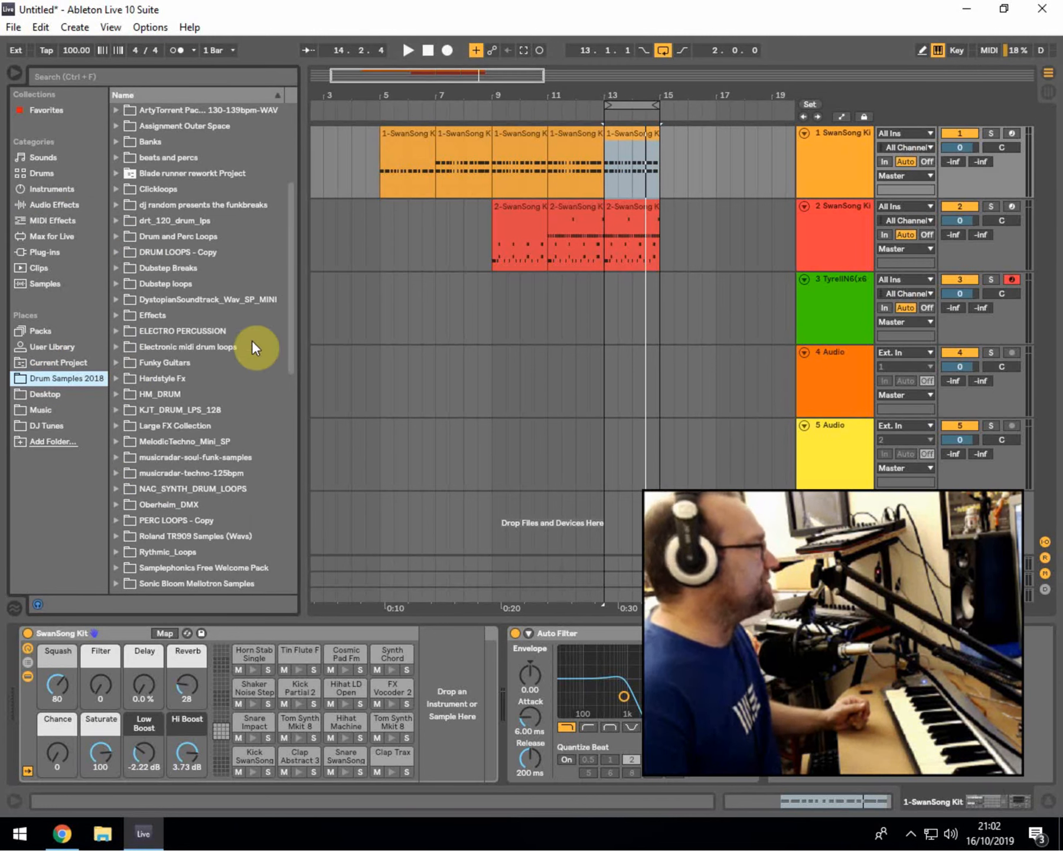
pyautogui.click(492, 278)
pyautogui.click(116, 489)
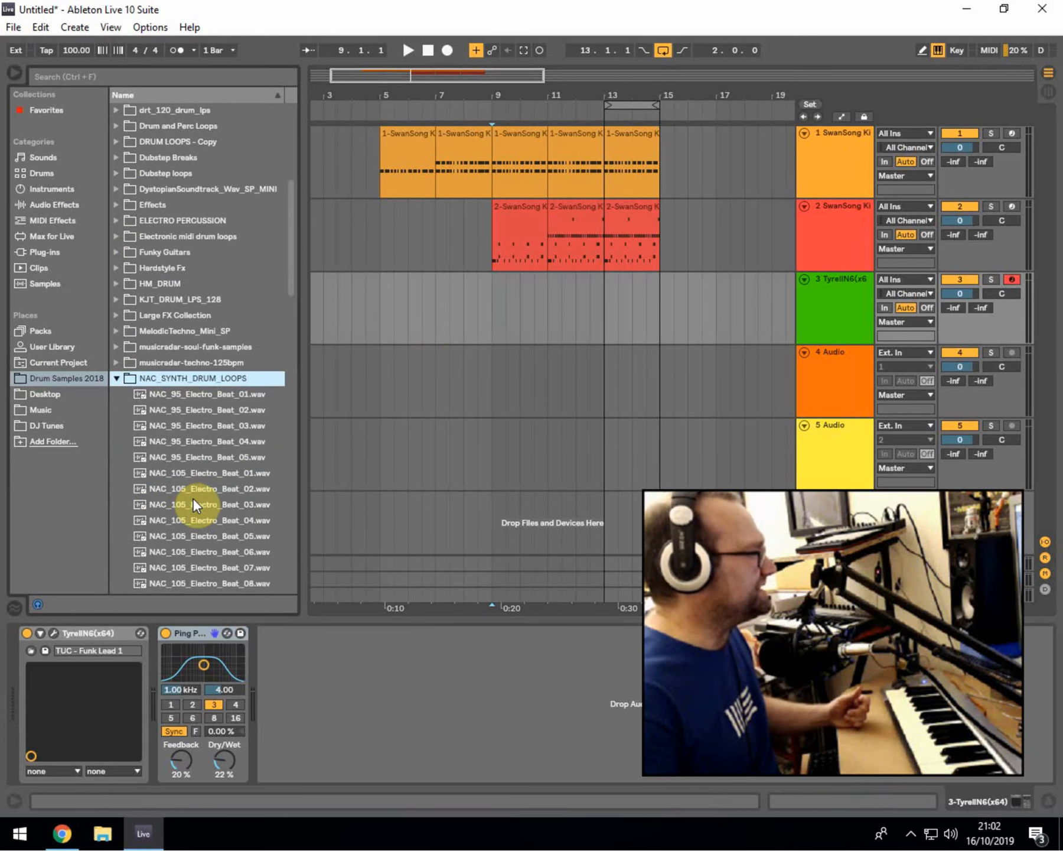
# Audition the 105 electro beats, place NAC_105_Electro_Beat_07.wav on track 4 from bar 9 to bar 15, and play it back.
pyautogui.click(191, 475)
pyautogui.click(208, 499)
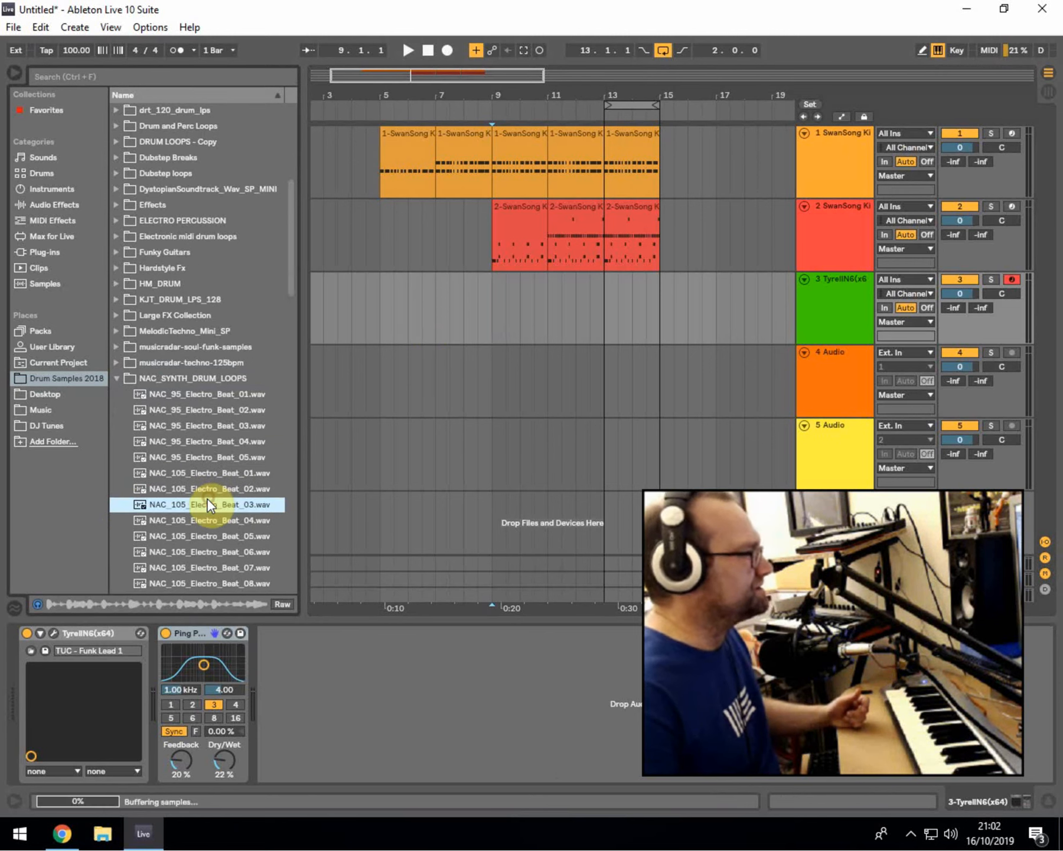
pyautogui.scroll(-2, 206, 493)
pyautogui.click(199, 486)
pyautogui.moveTo(186, 488); pyautogui.dragTo(659, 354)
pyautogui.press('space')
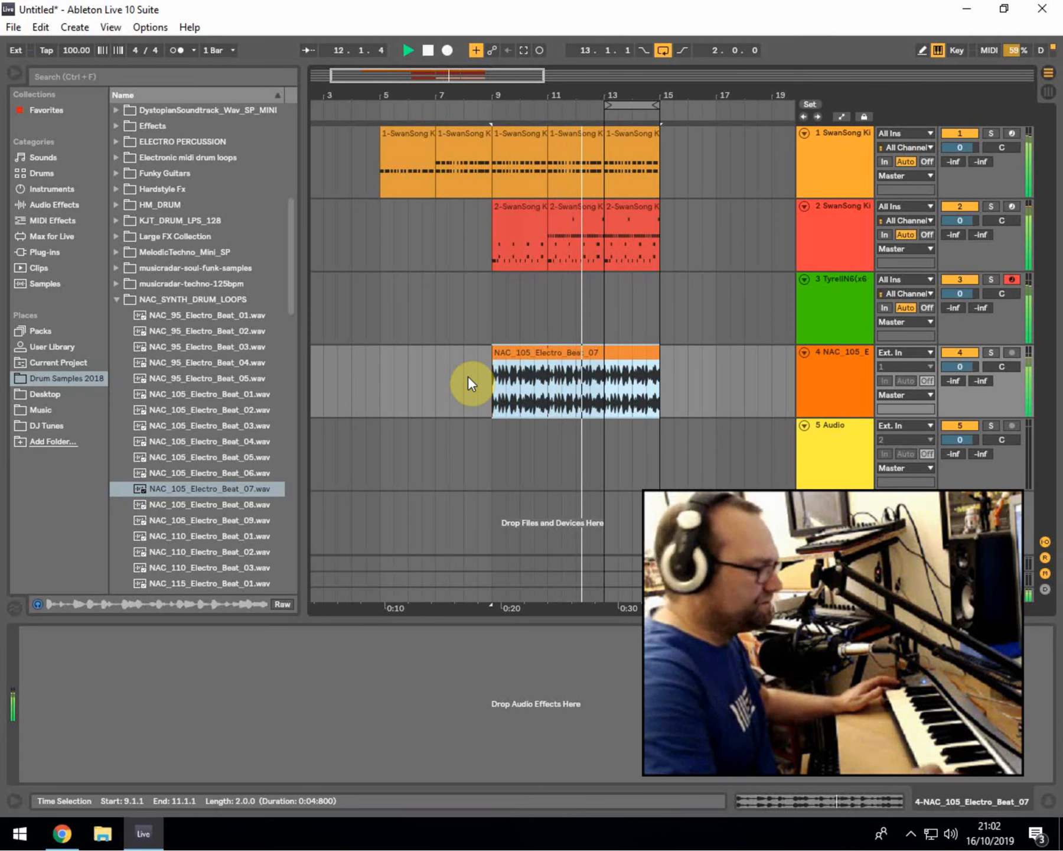
# Set the insert mark at bar 13 and arm the orange SwanSong Kit track instead of the TyrellN6 track.
pyautogui.click(843, 131)
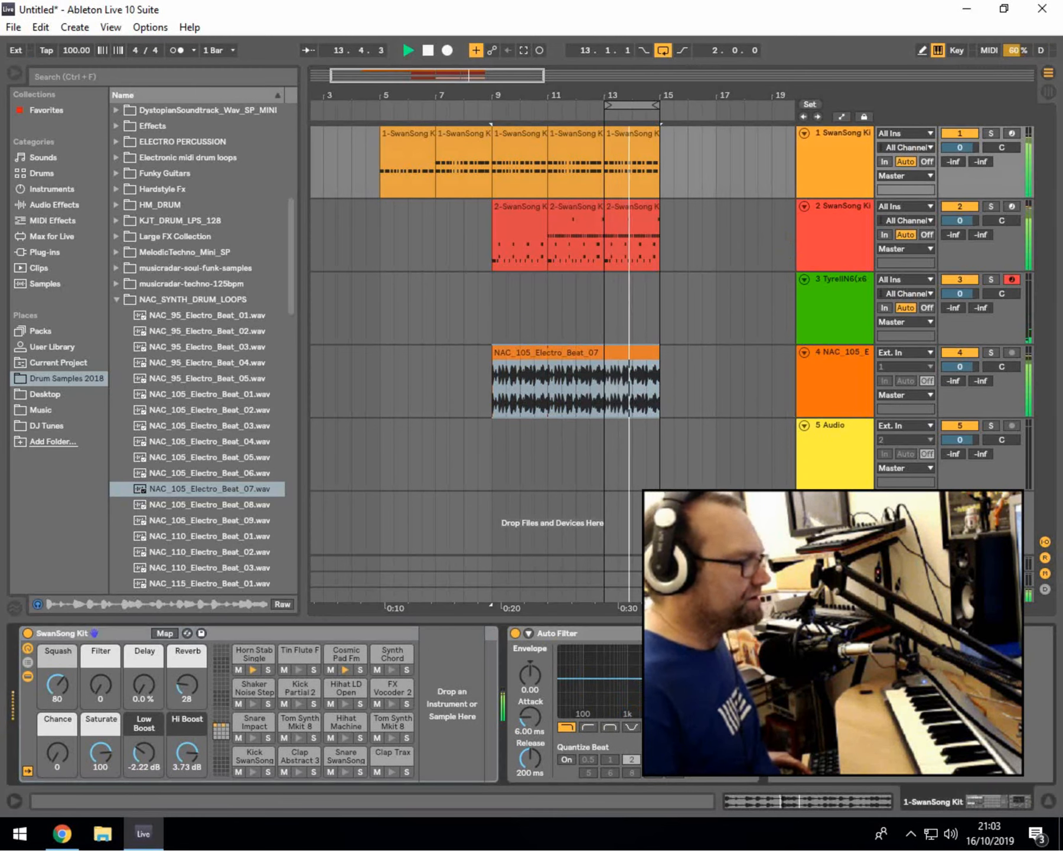
pyautogui.click(854, 279)
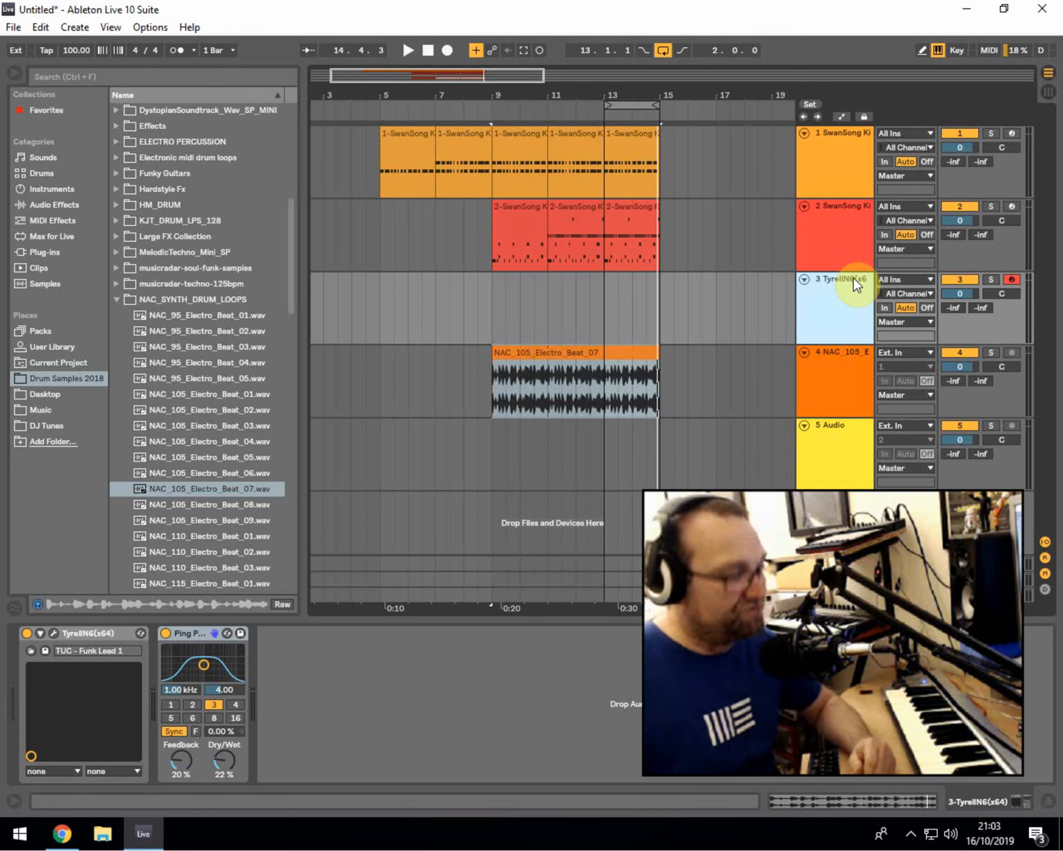
pyautogui.click(599, 293)
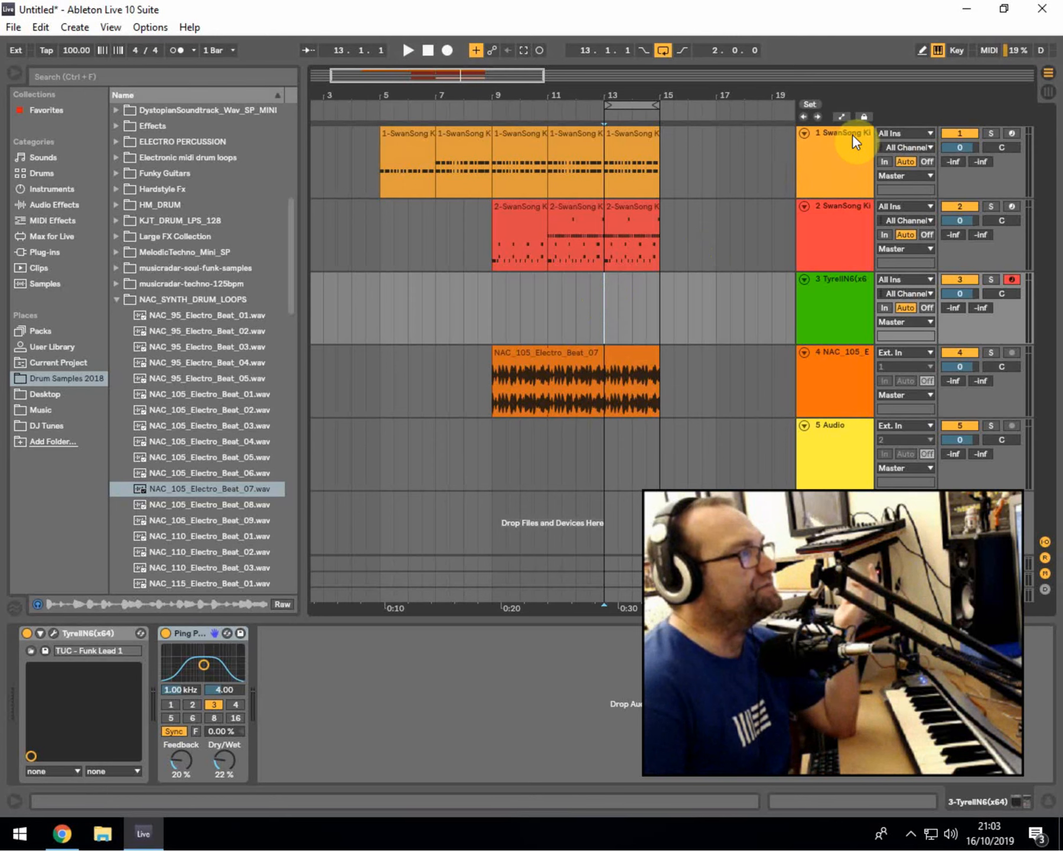
pyautogui.click(1012, 134)
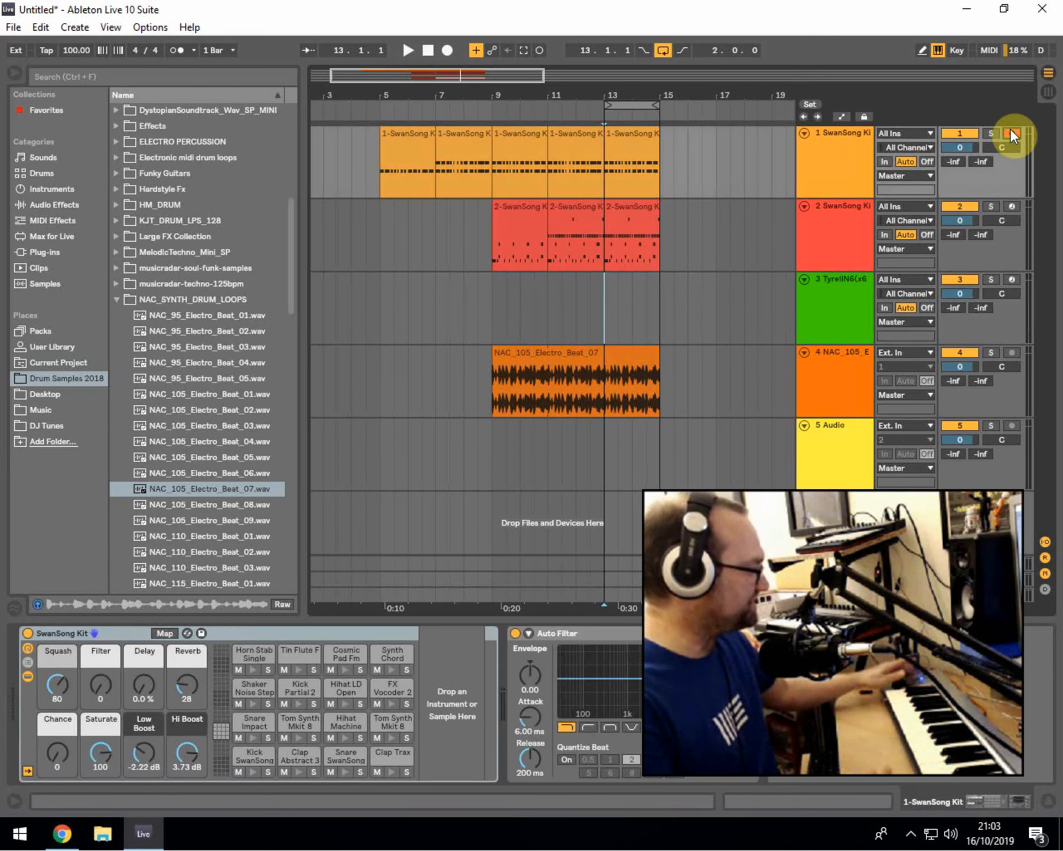